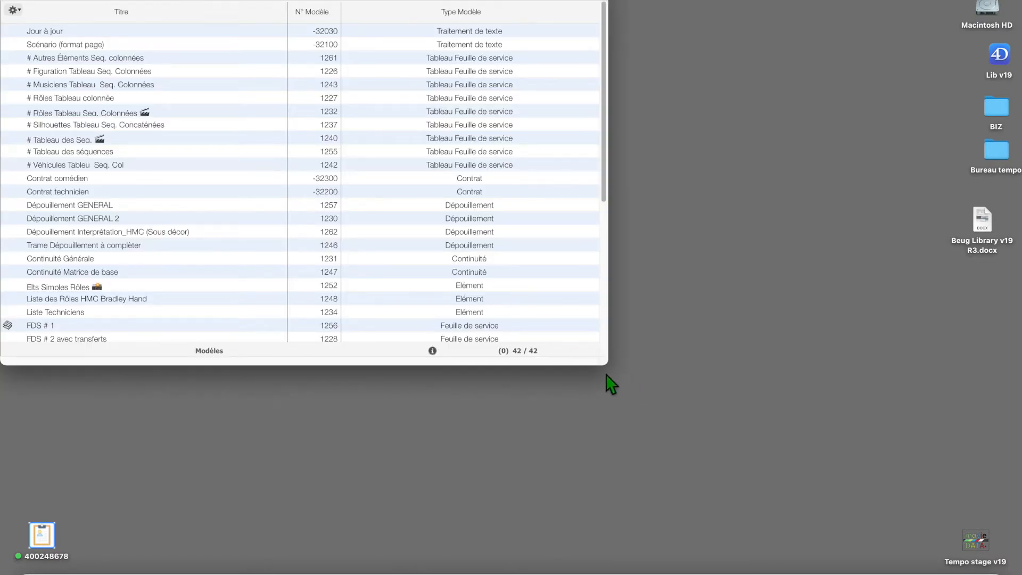
Add a new Dépouillement template titled "Dépouillement simple" and enlarge its editing window.
scroll(533, 287, down, 10)
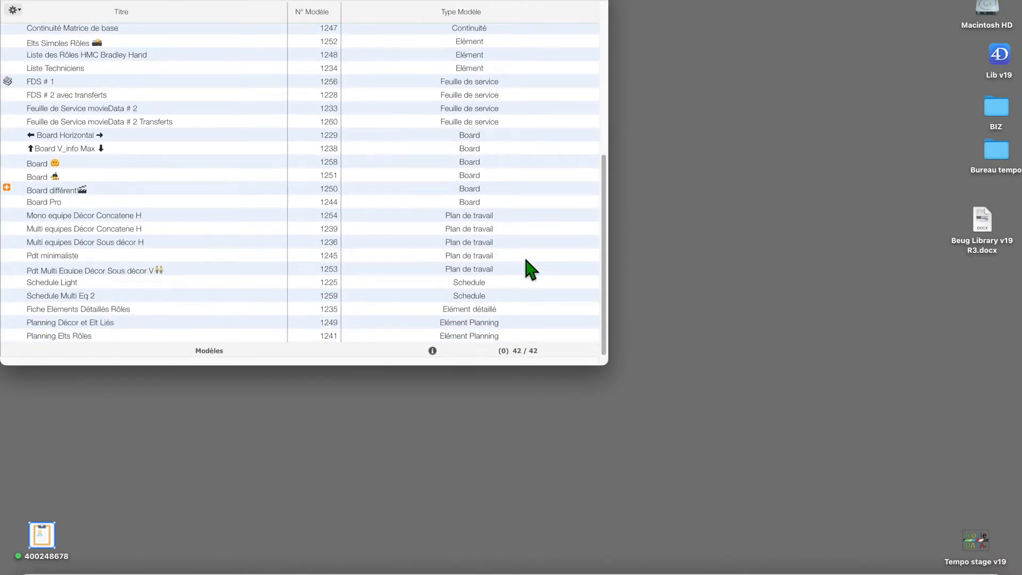
scroll(526, 260, up, 5)
scroll(549, 207, down, 10)
scroll(548, 208, up, 10)
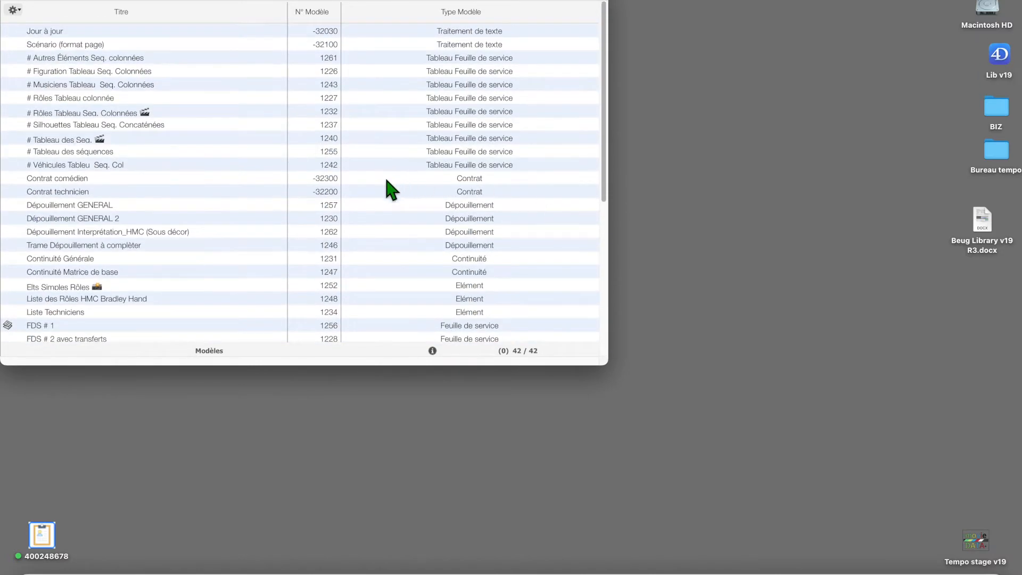
click(18, 11)
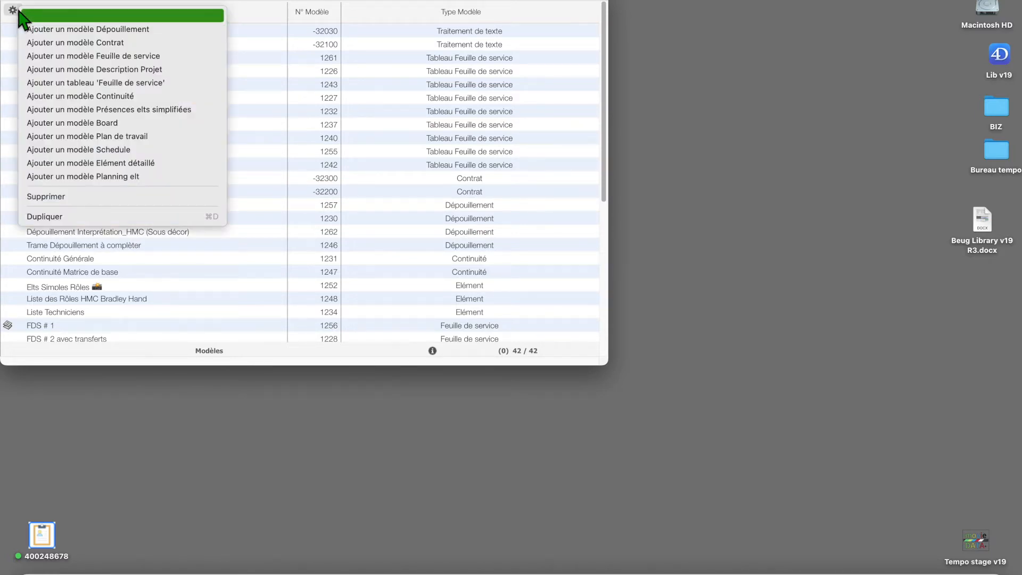
click(125, 30)
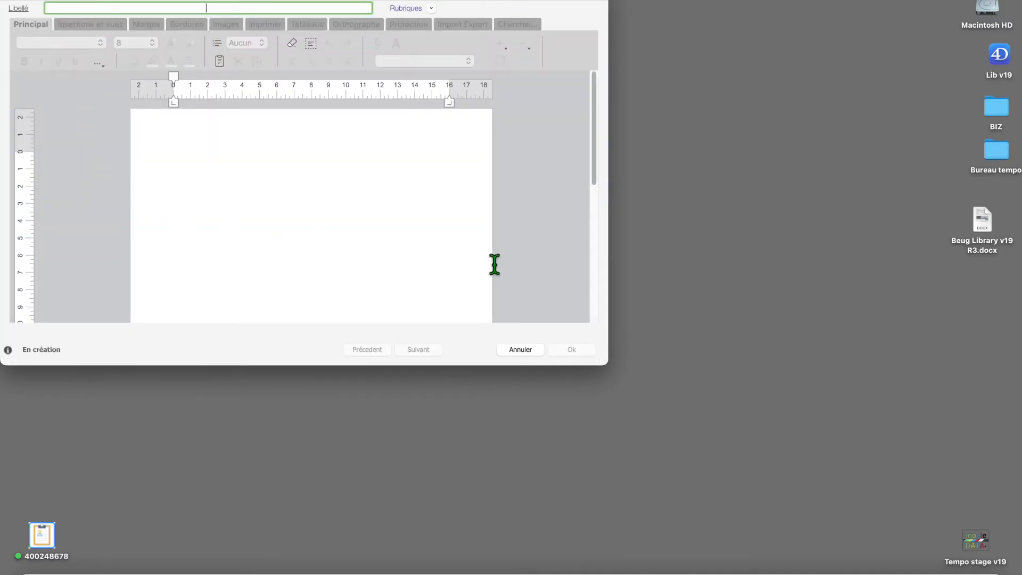
drag(606, 364, 592, 482)
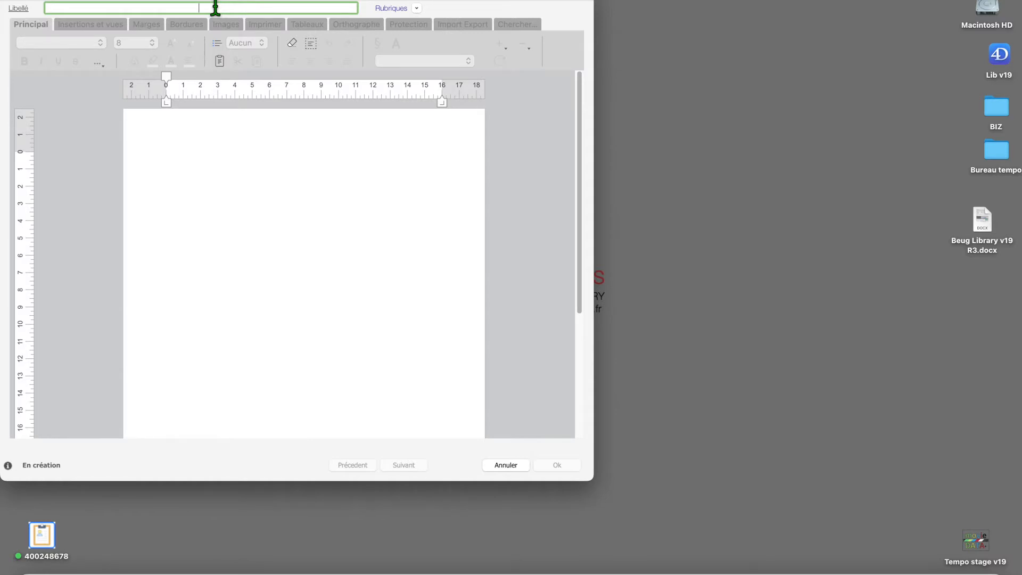
text(De)
text(pouillem)
text(ent )
text(simple)
Display the page at 150% zoom with its frames shown, and reduce the top margin by about 1 cm.
click(232, 166)
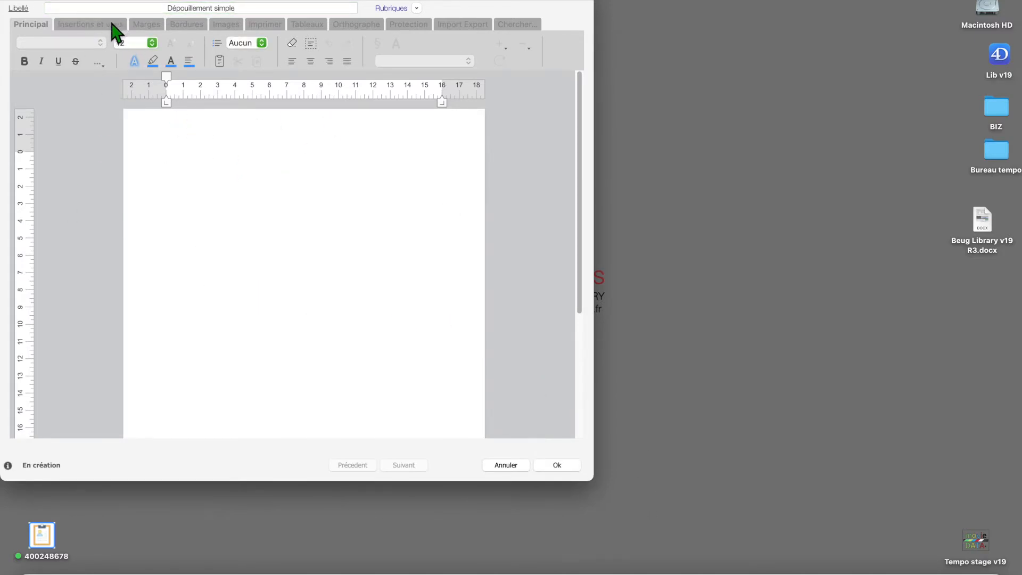
click(292, 60)
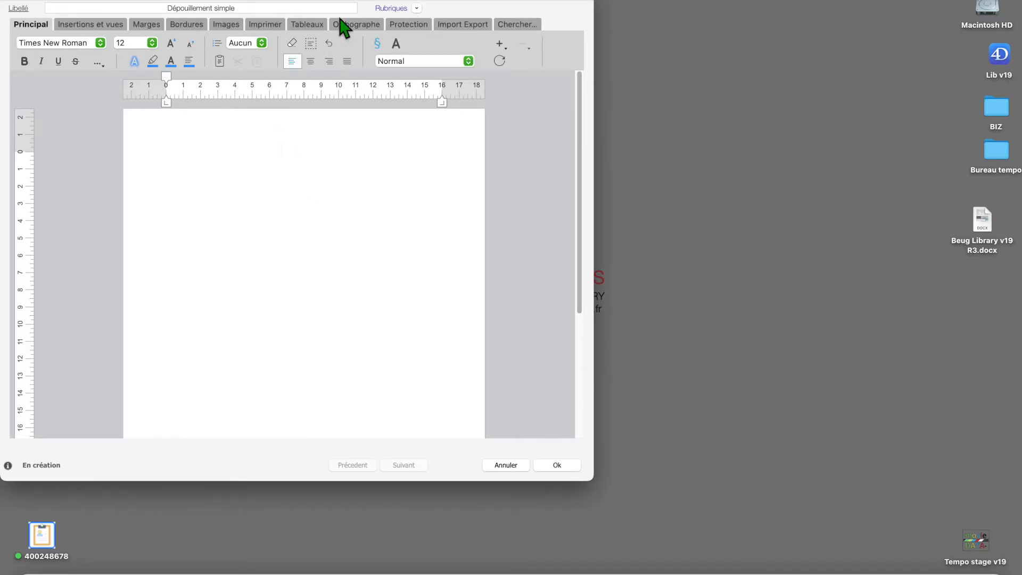
click(98, 27)
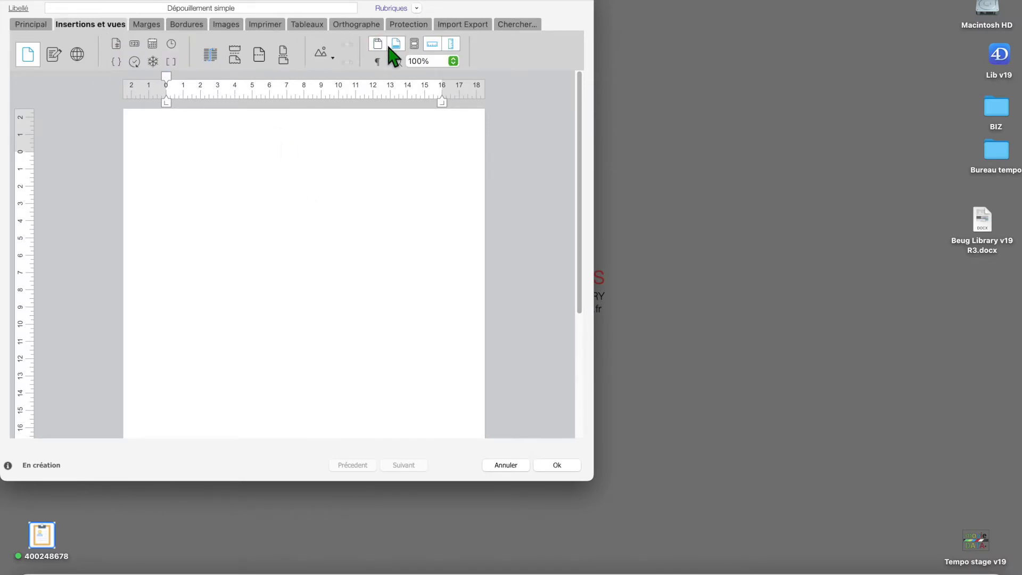
click(453, 61)
click(449, 88)
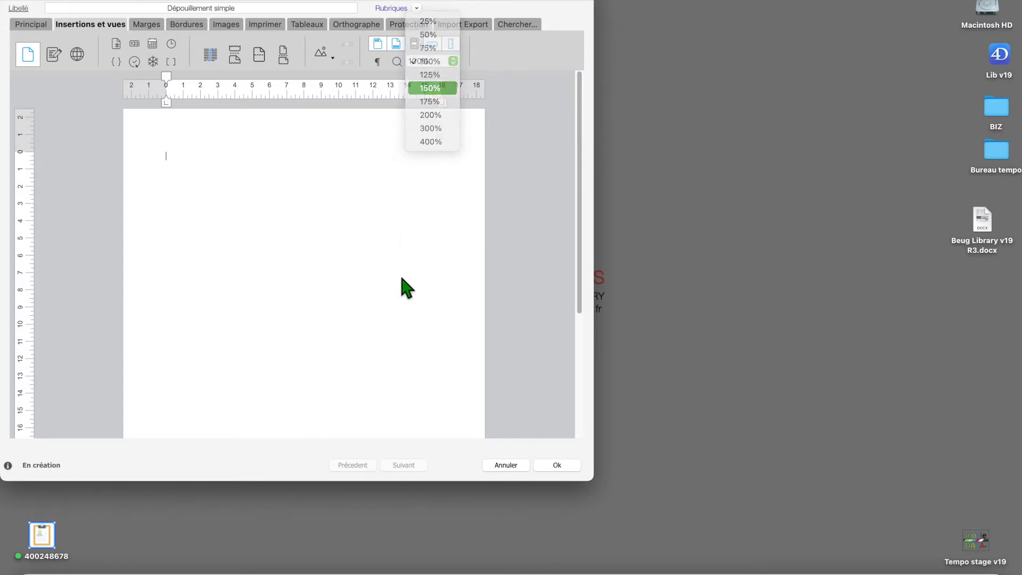
drag(595, 294, 695, 319)
click(414, 46)
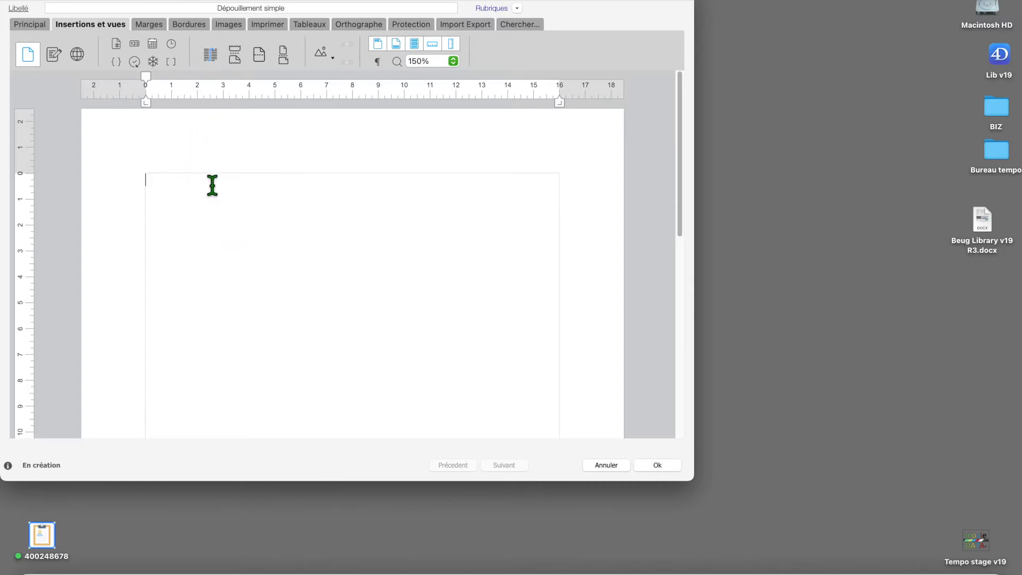
drag(25, 172, 25, 148)
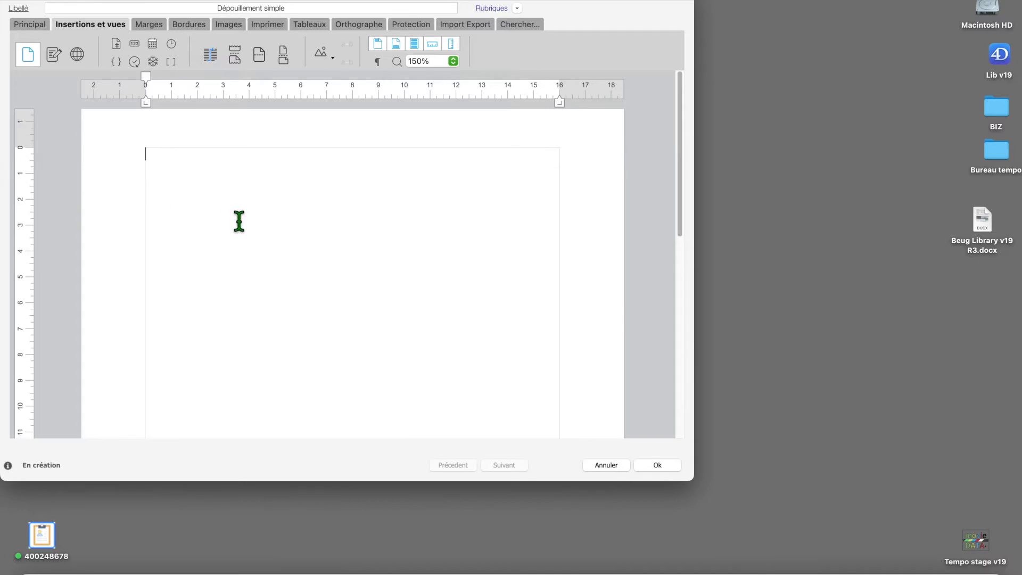
Write "N°" on the first line of the page and set its font size to 22.
click(39, 25)
click(75, 26)
click(29, 24)
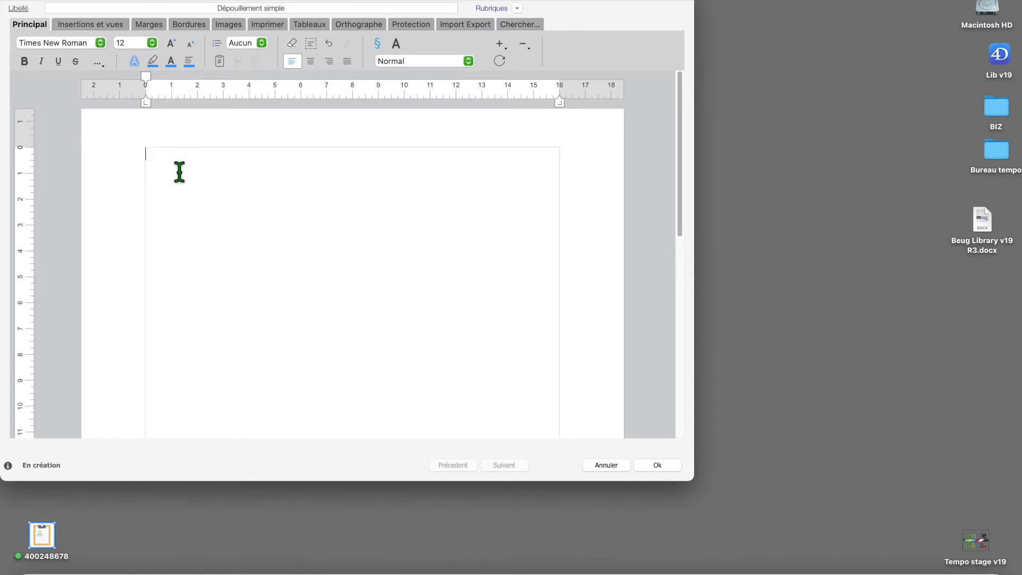
text(N°)
drag(178, 158, 122, 161)
click(148, 45)
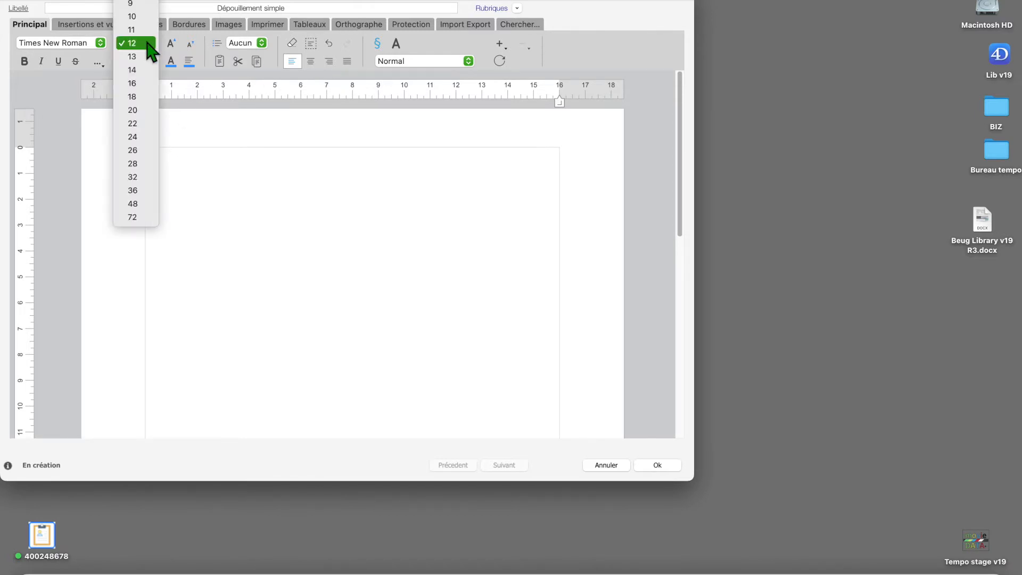
click(148, 130)
click(171, 170)
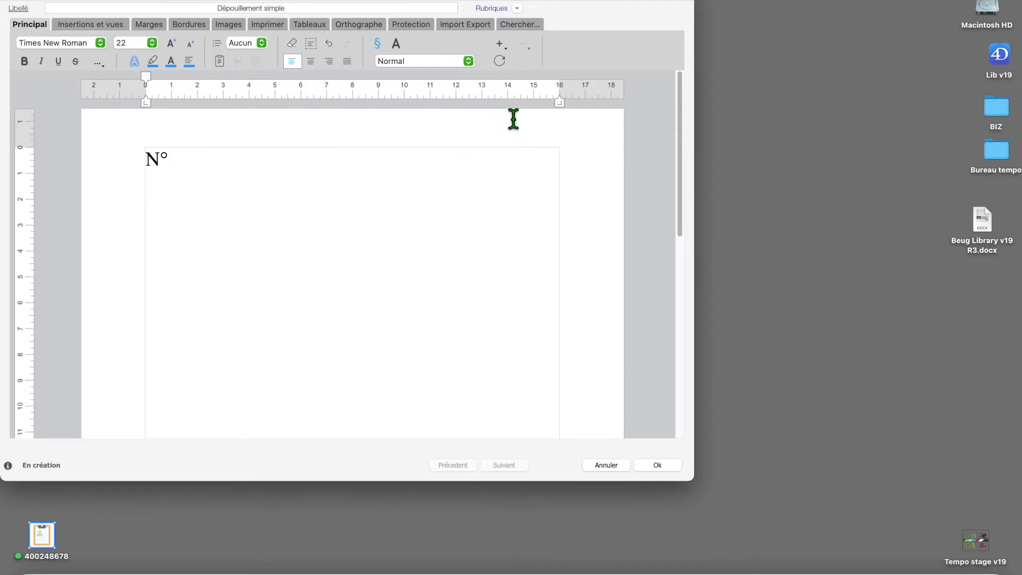
click(517, 8)
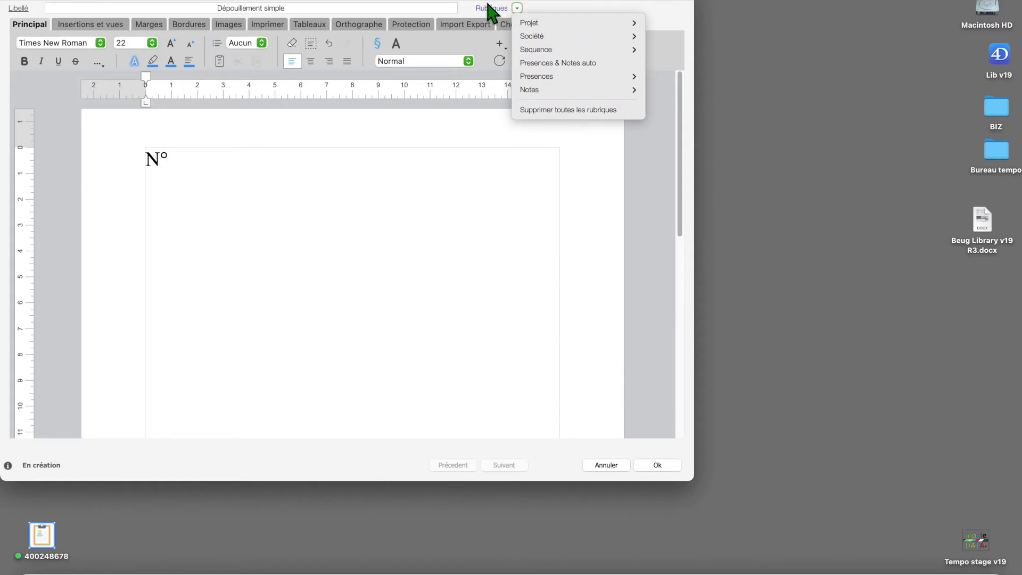
mouse_move(531, 26)
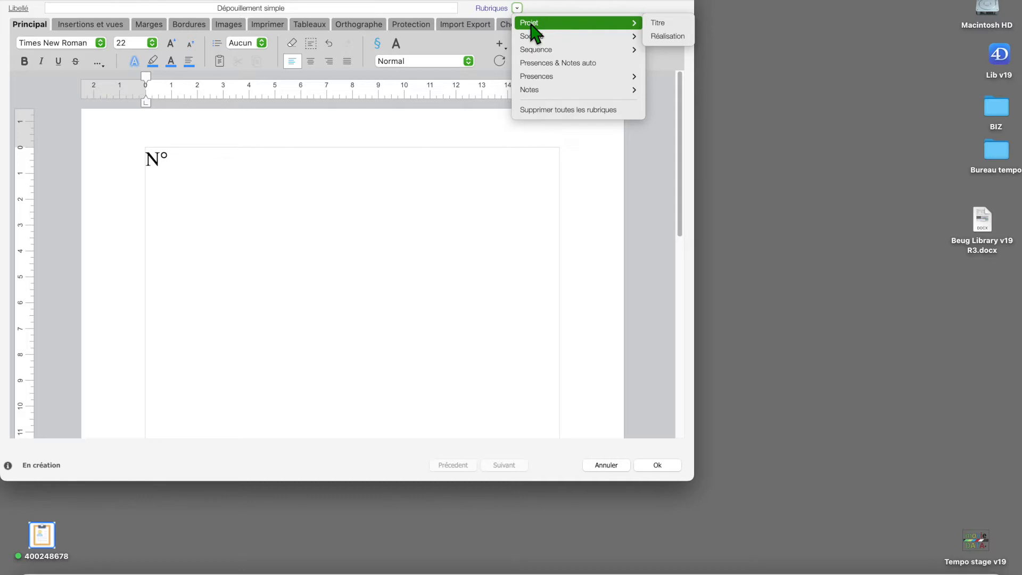
mouse_move(546, 54)
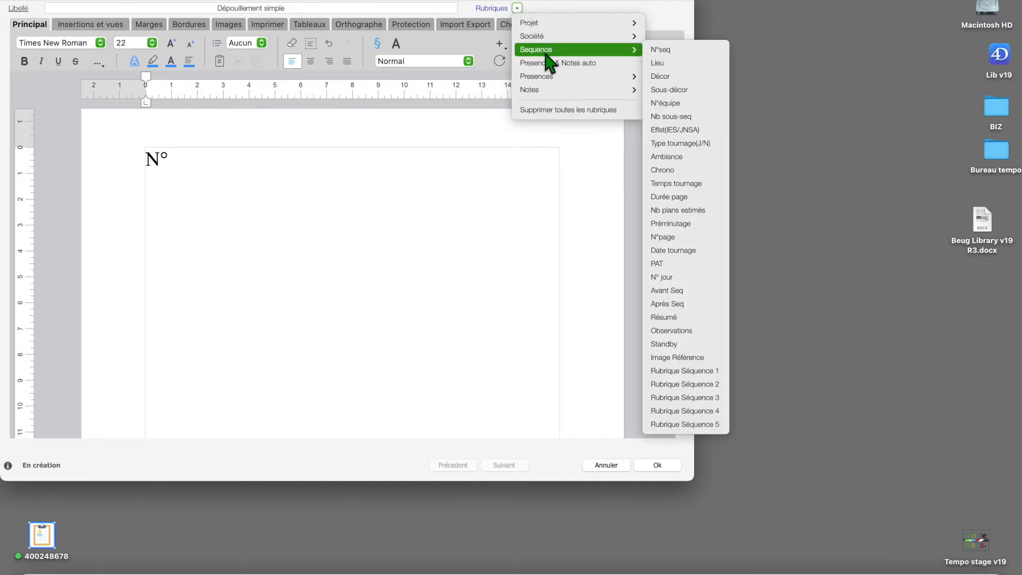
mouse_move(537, 90)
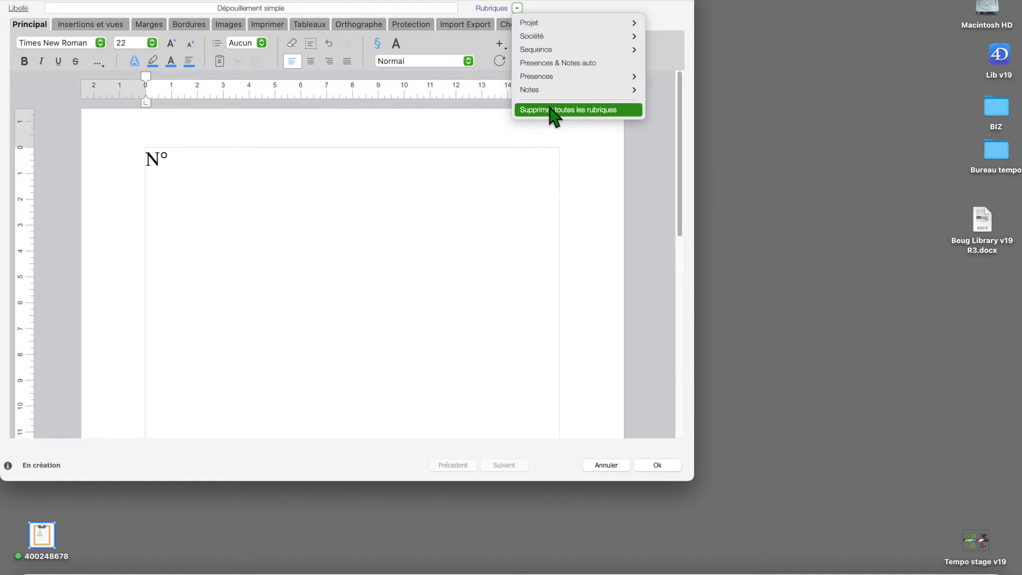
click(580, 110)
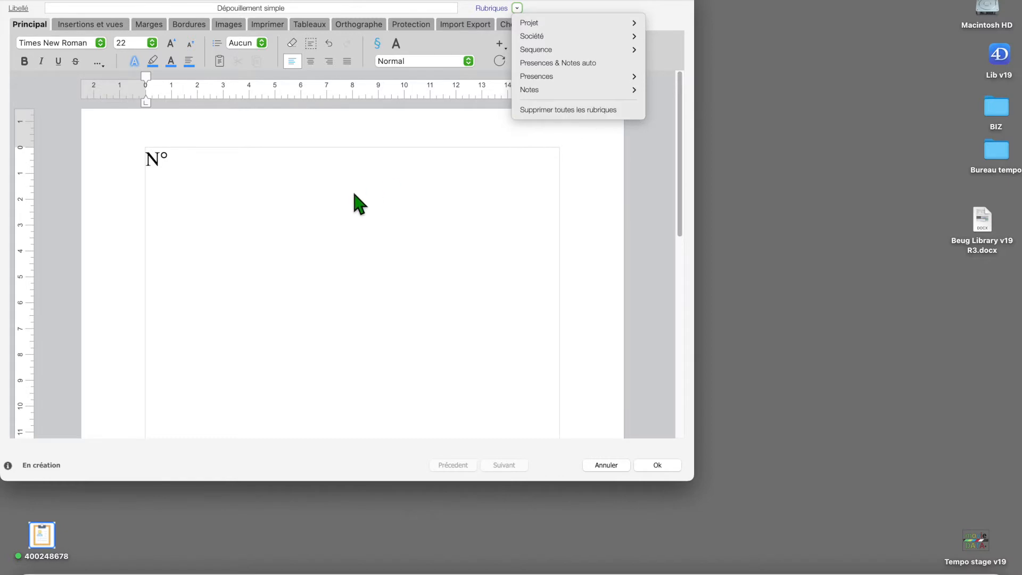
click(197, 159)
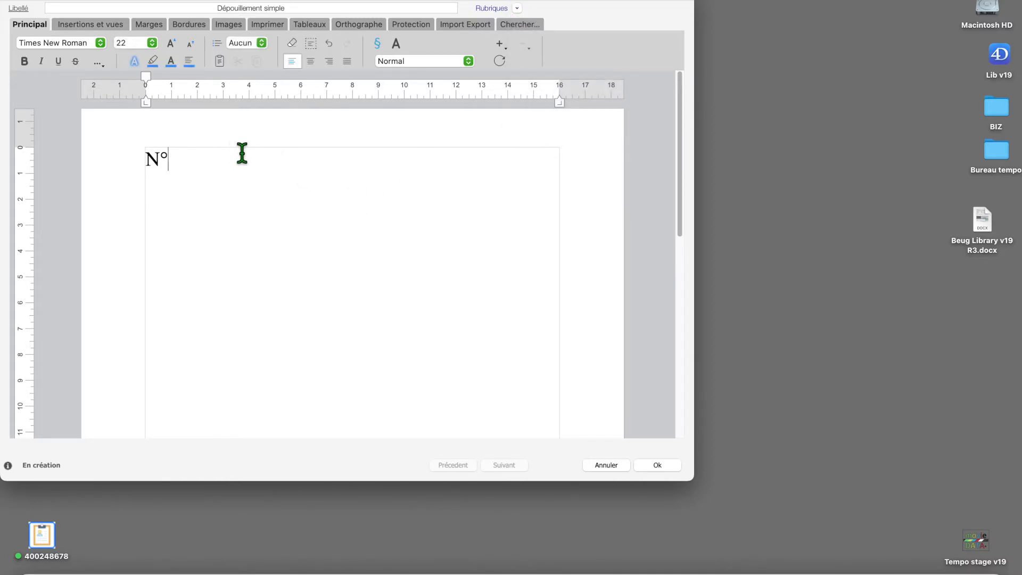
Insert the sequence field N°seq after "N°" and the Décor field on a new line below it.
click(516, 8)
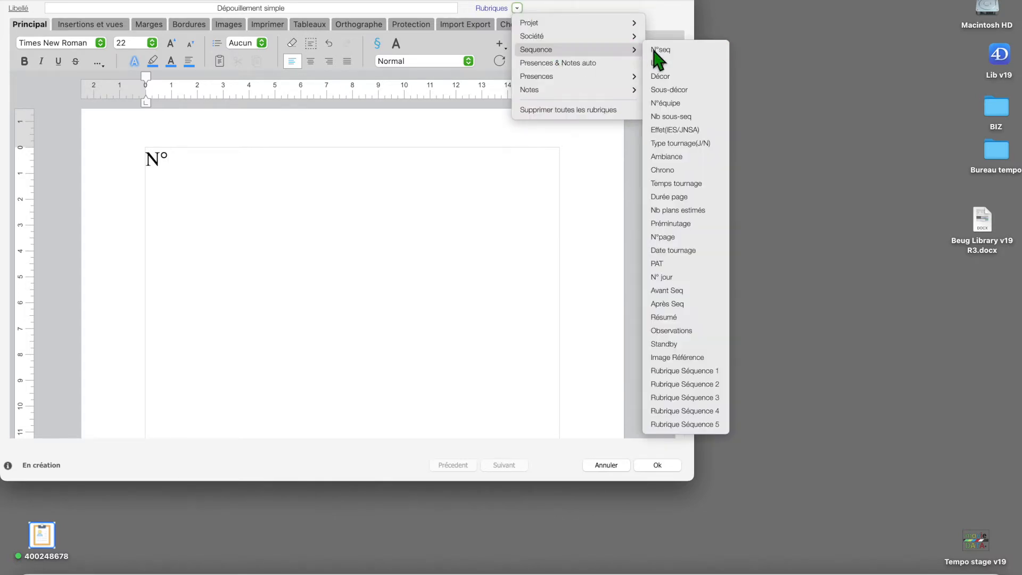
click(660, 50)
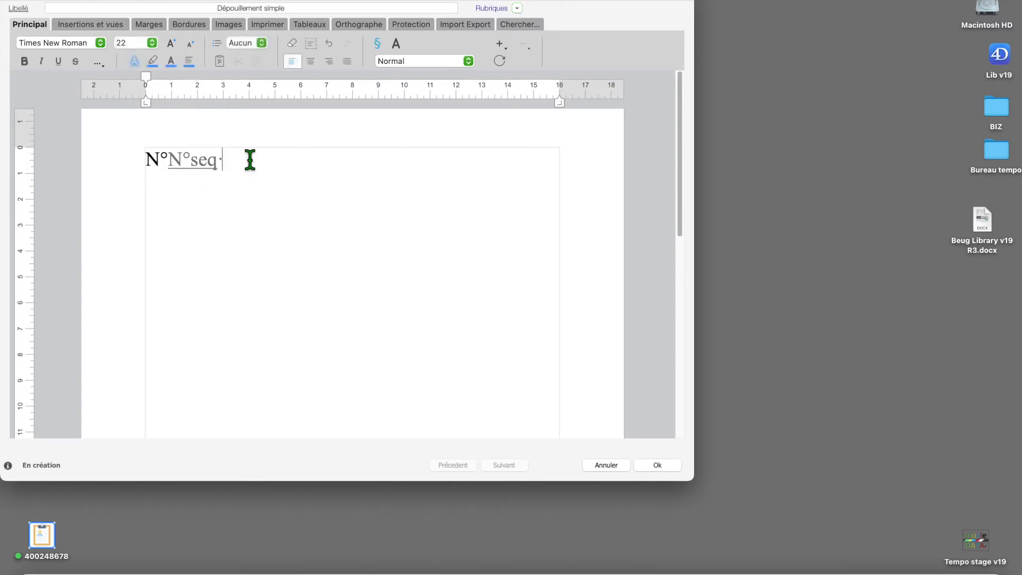
key(Return)
click(517, 8)
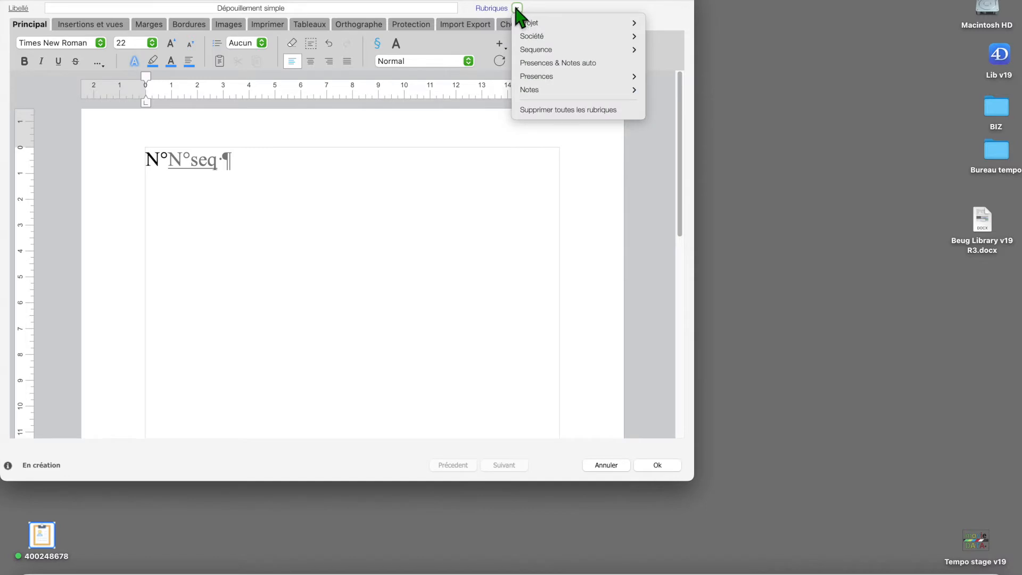
click(517, 8)
click(516, 8)
mouse_move(542, 53)
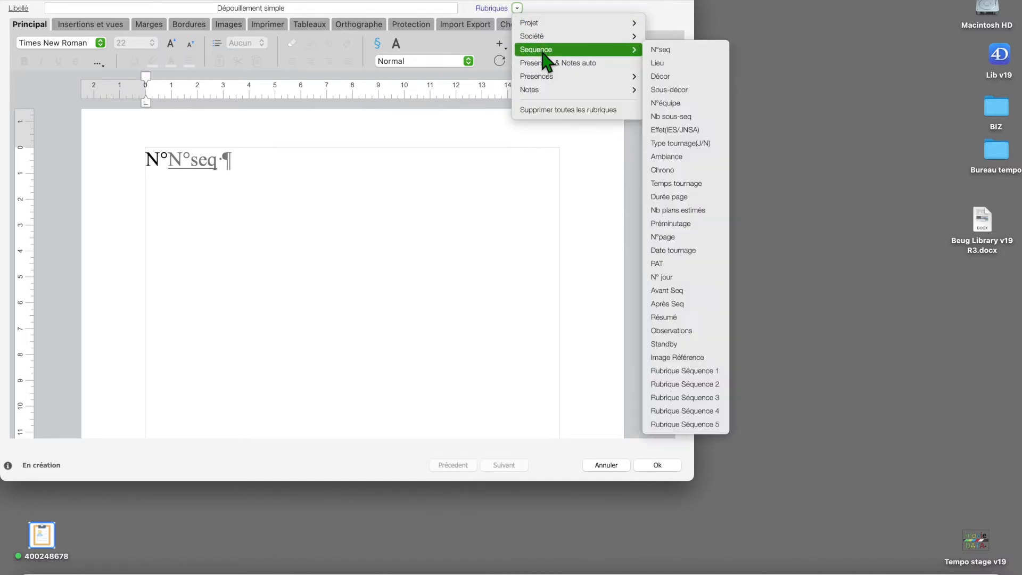
click(665, 79)
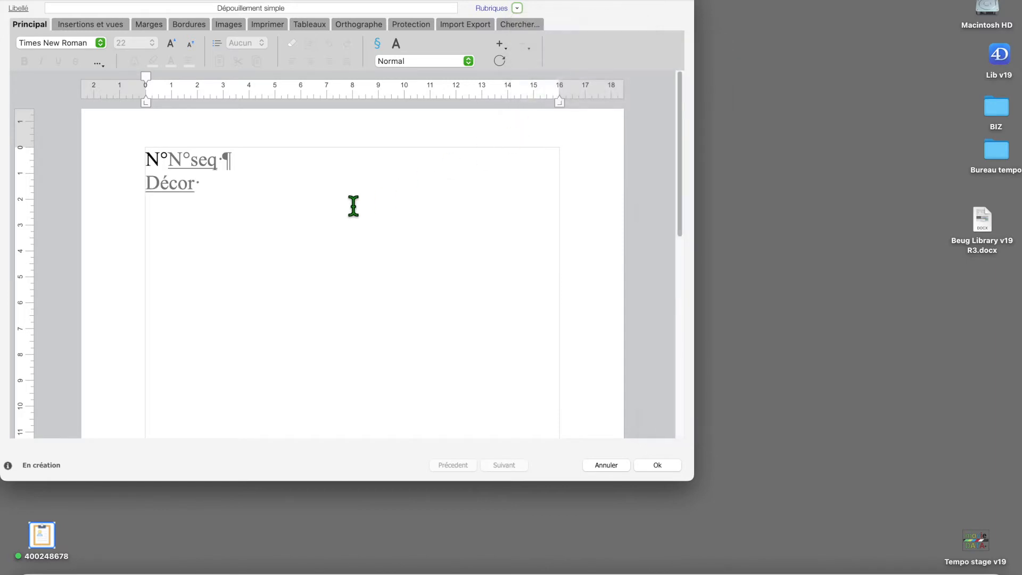
click(321, 169)
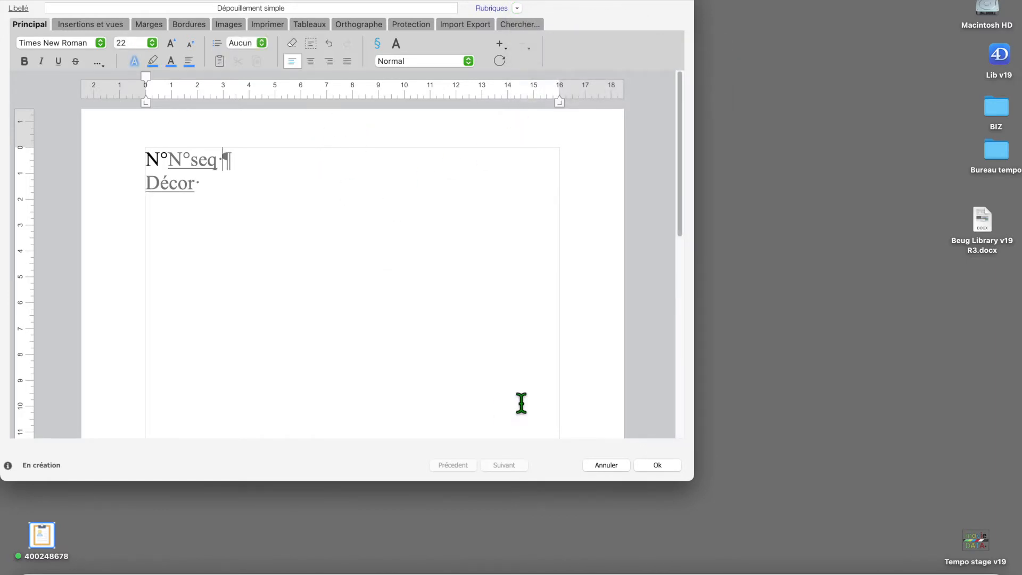
Discard the unsaved "Dépouillement simple" template and duplicate the existing "Dépouillement GENERAL" template.
click(597, 464)
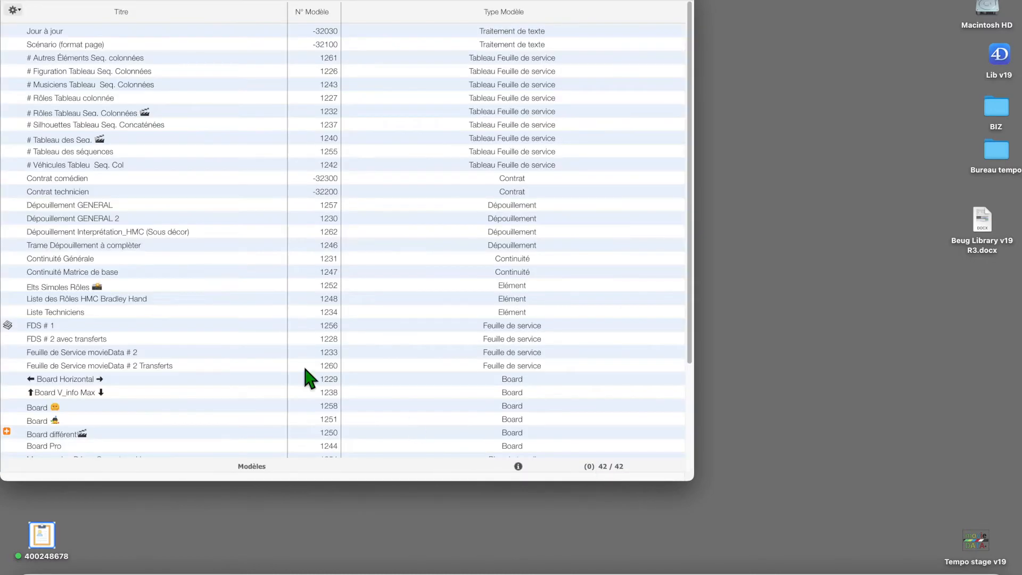
scroll(231, 248, down, 4)
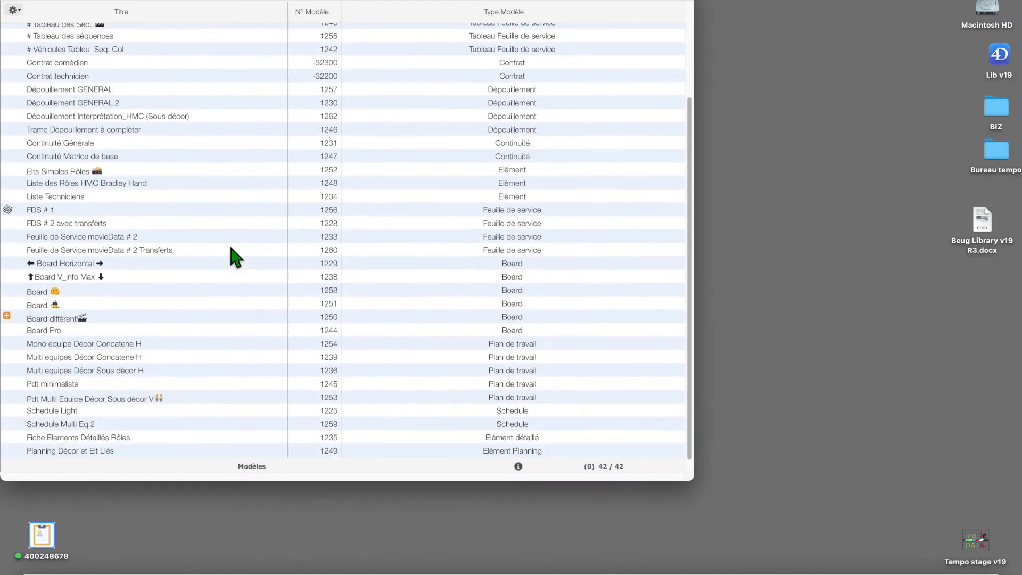
scroll(231, 248, up, 5)
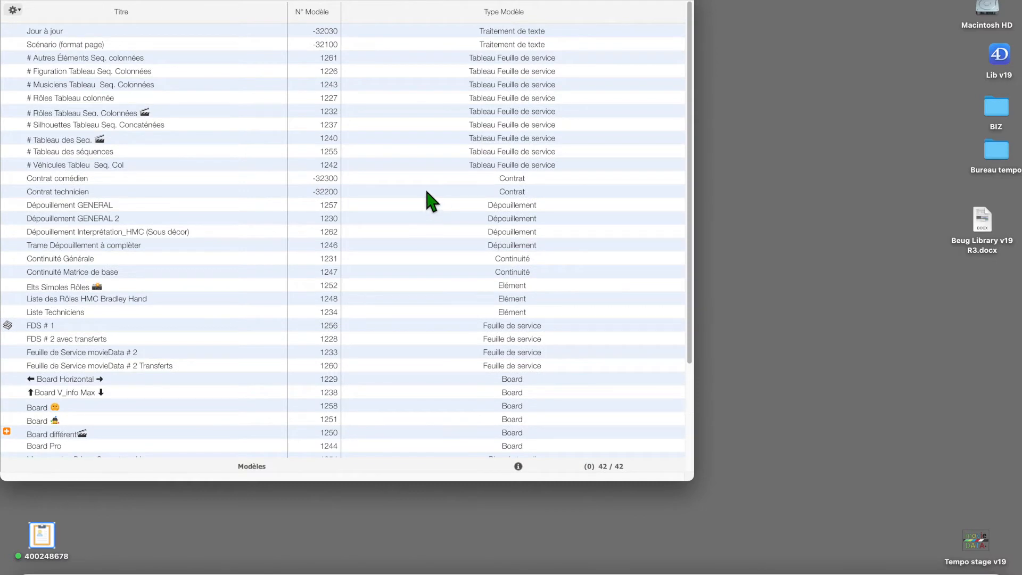
click(456, 205)
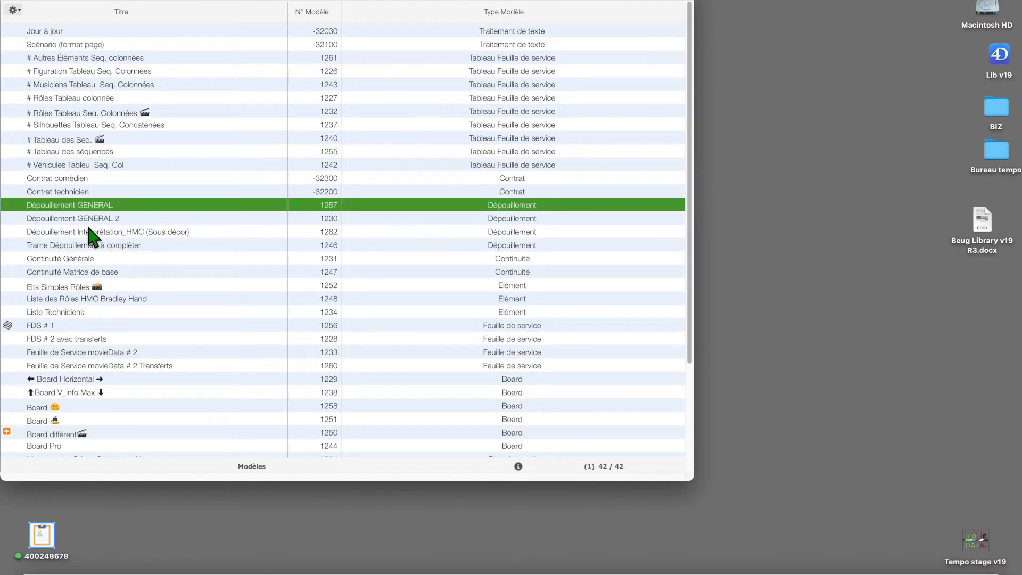
click(16, 11)
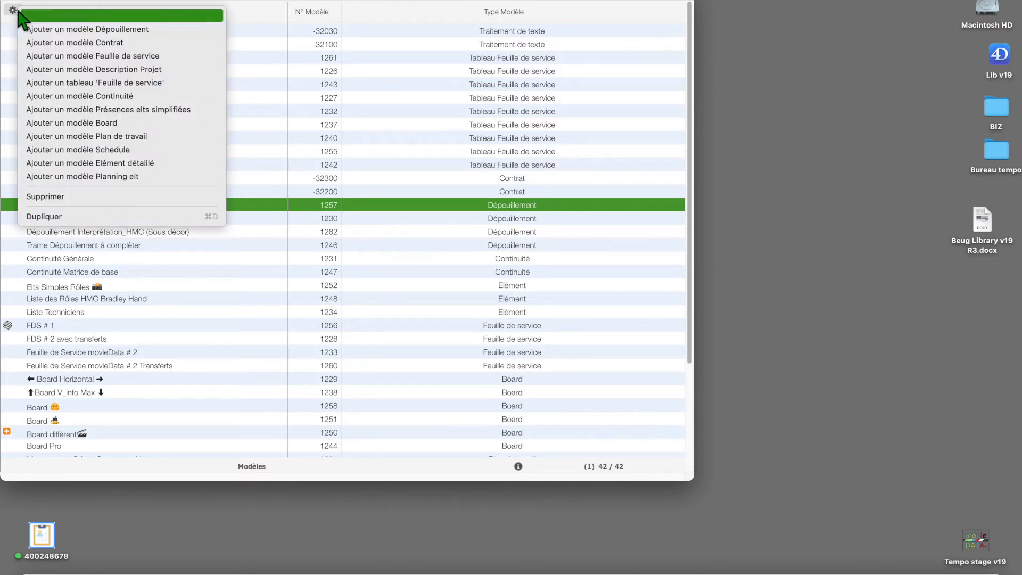
click(75, 217)
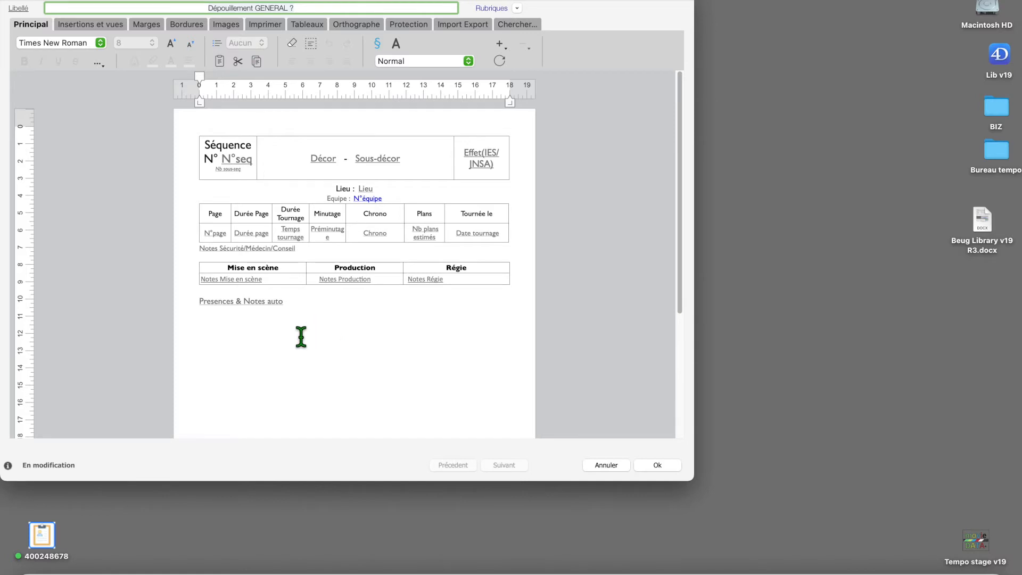
Delete all the fields from the duplicated Dépouillement template, keeping only its fixed labels and tables.
click(301, 337)
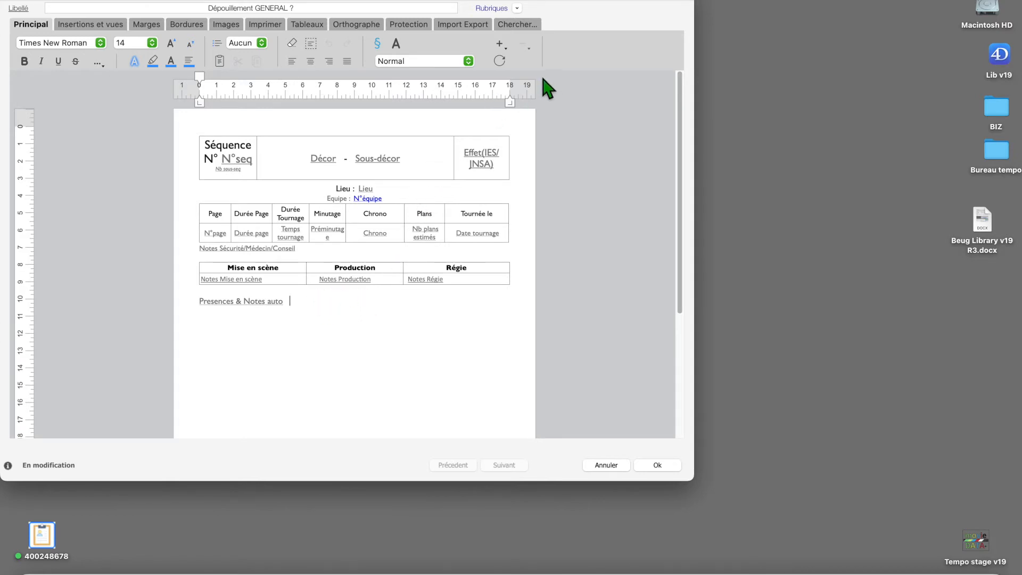
click(517, 9)
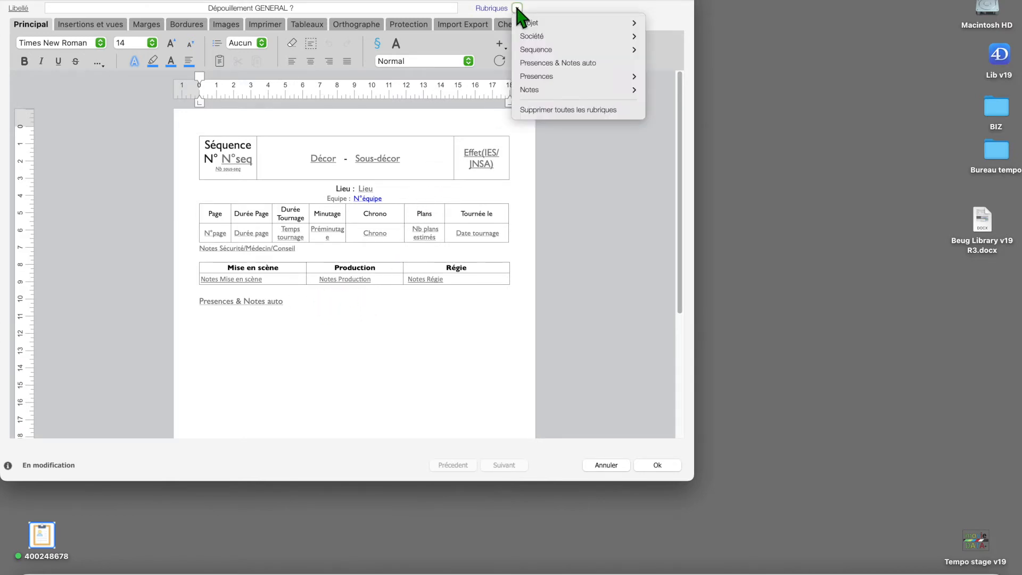
click(564, 110)
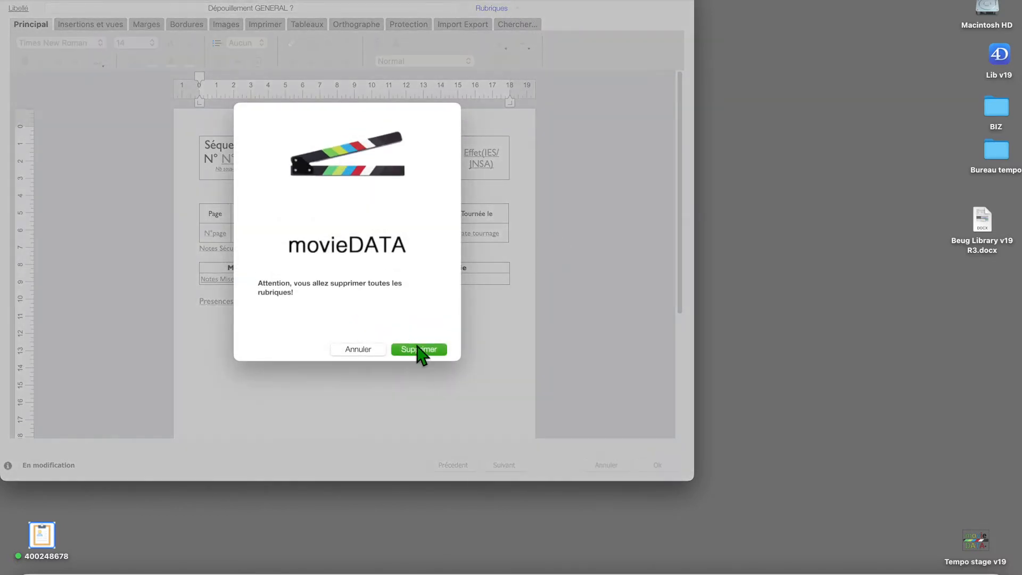
click(419, 349)
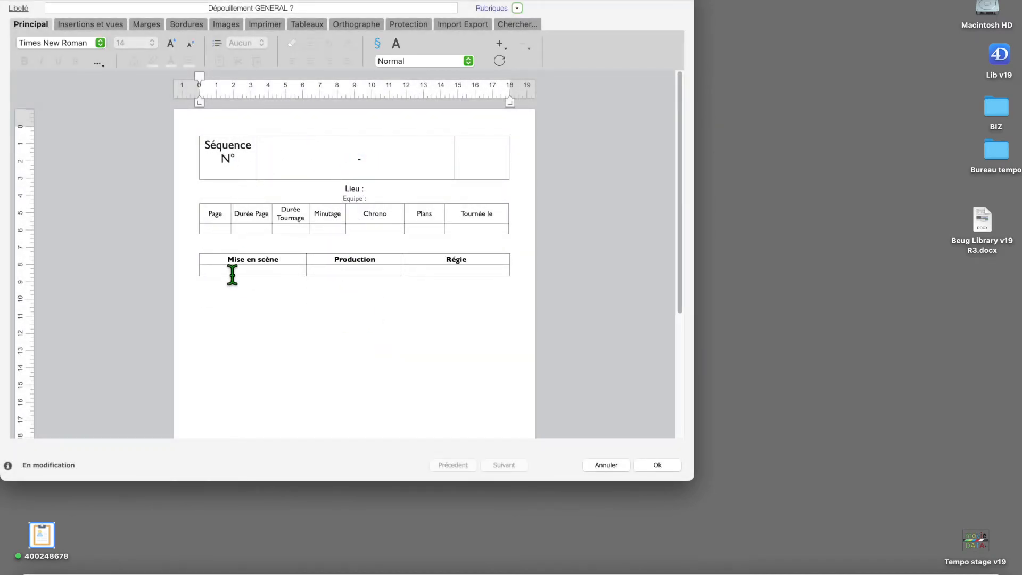
Insert the sequence field N°seq after "N°" in the first cell of the header table.
click(235, 159)
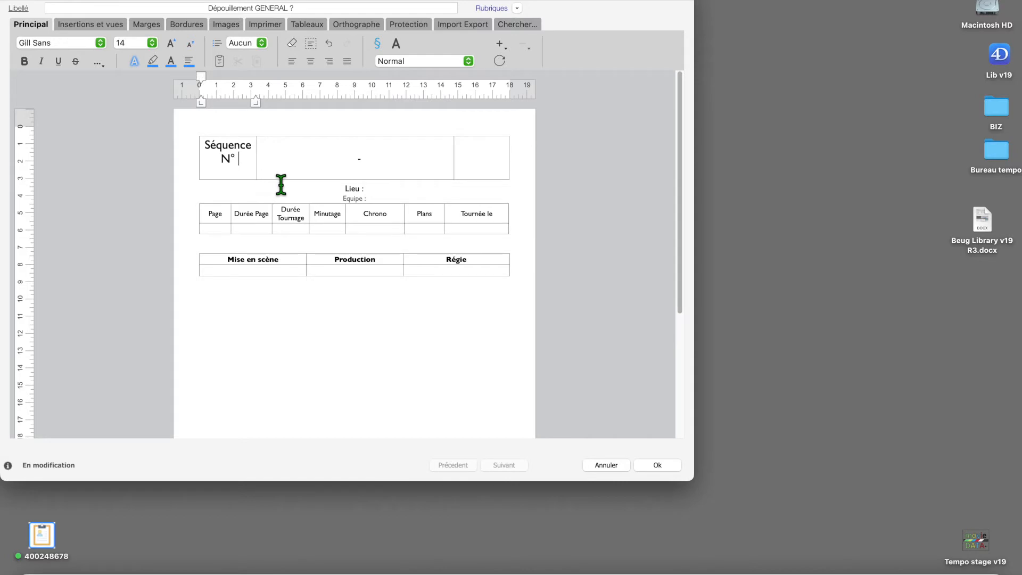
click(516, 8)
mouse_move(555, 54)
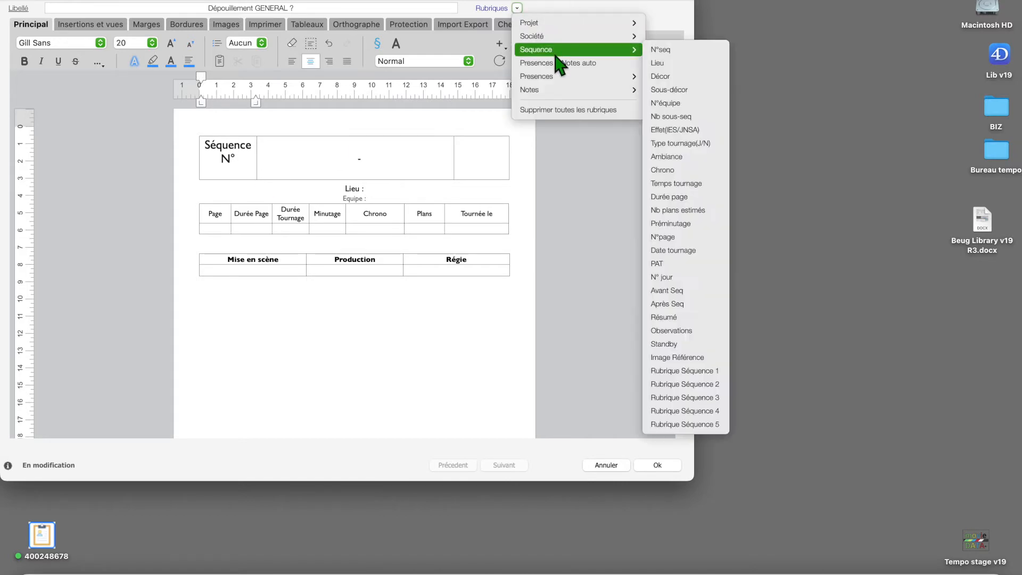
click(694, 50)
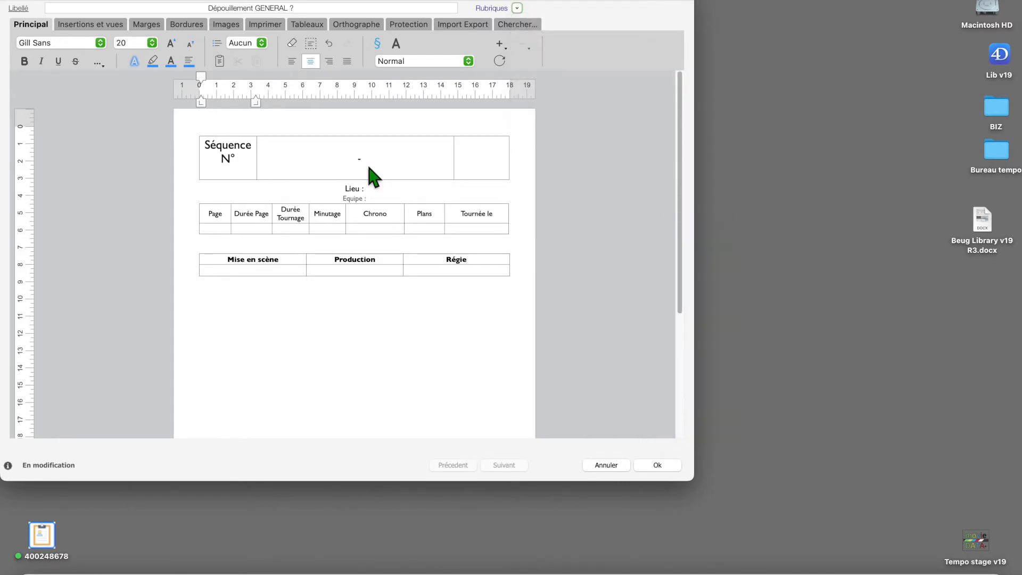
Discard the edited duplicate of the "Dépouillement GENERAL" template and return to the template list.
click(333, 152)
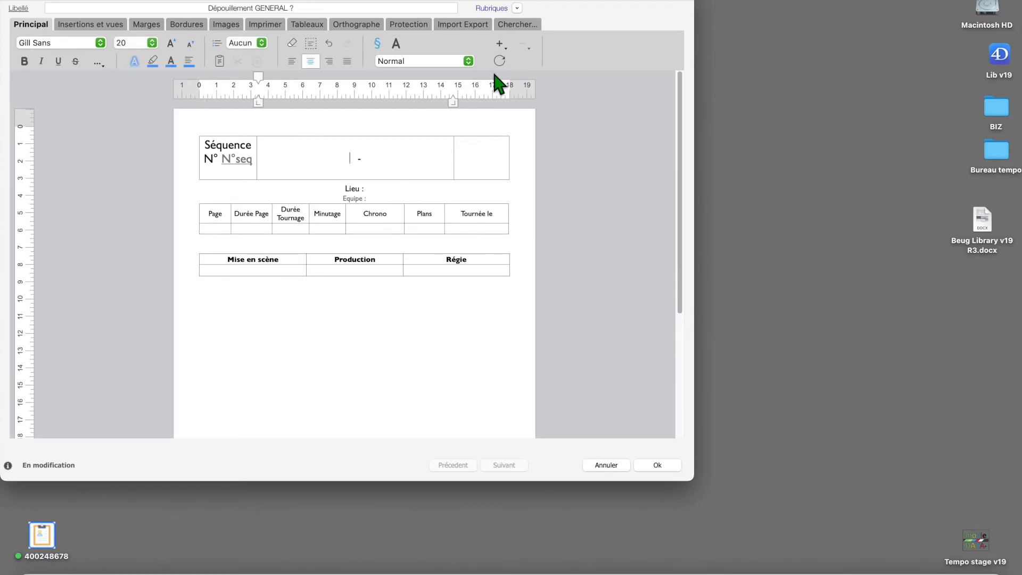
click(517, 8)
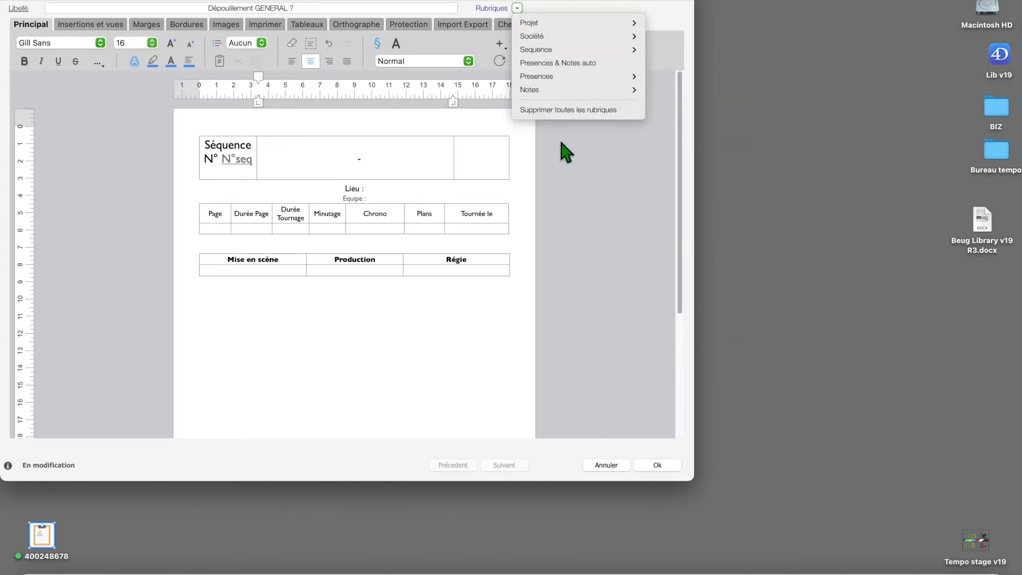
click(448, 316)
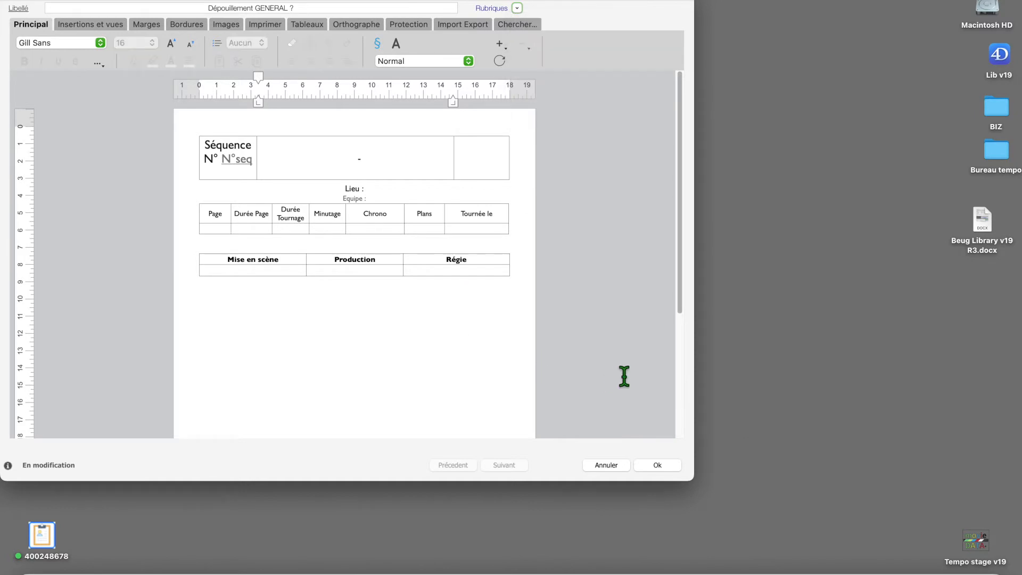
click(607, 465)
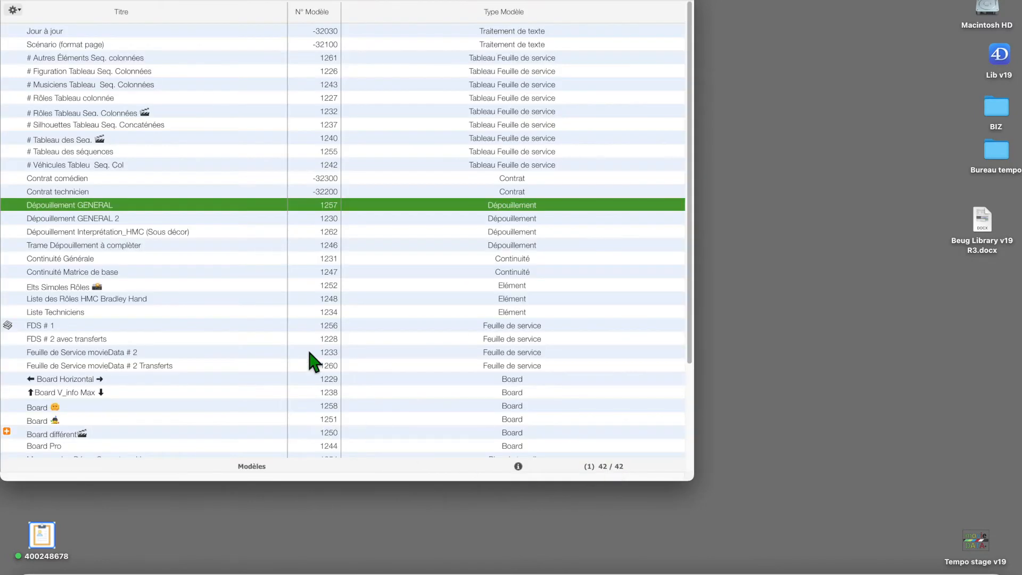
Add a new Continuité template and widen its window so the whole spreadsheet ribbon fits.
click(13, 10)
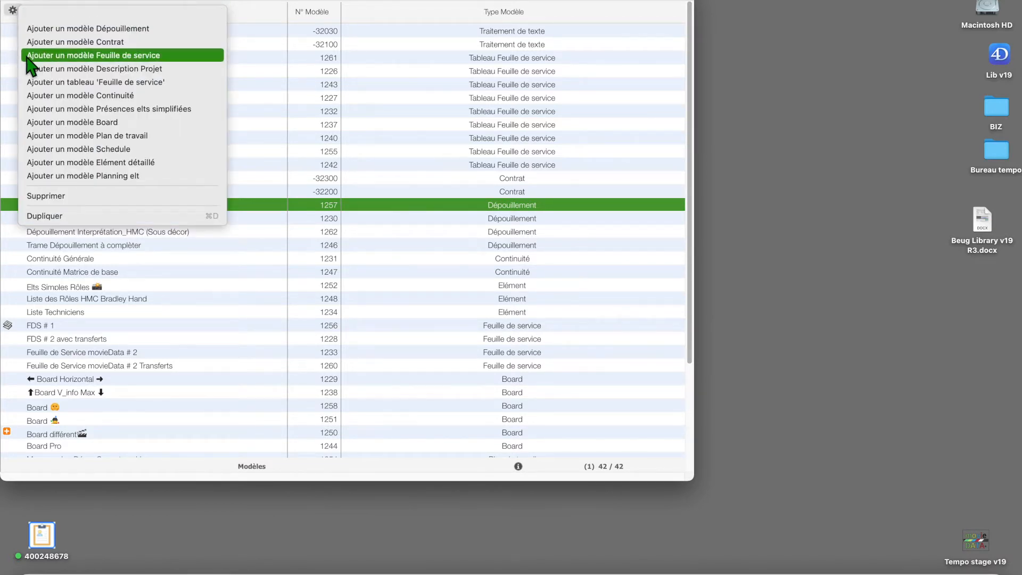
click(70, 97)
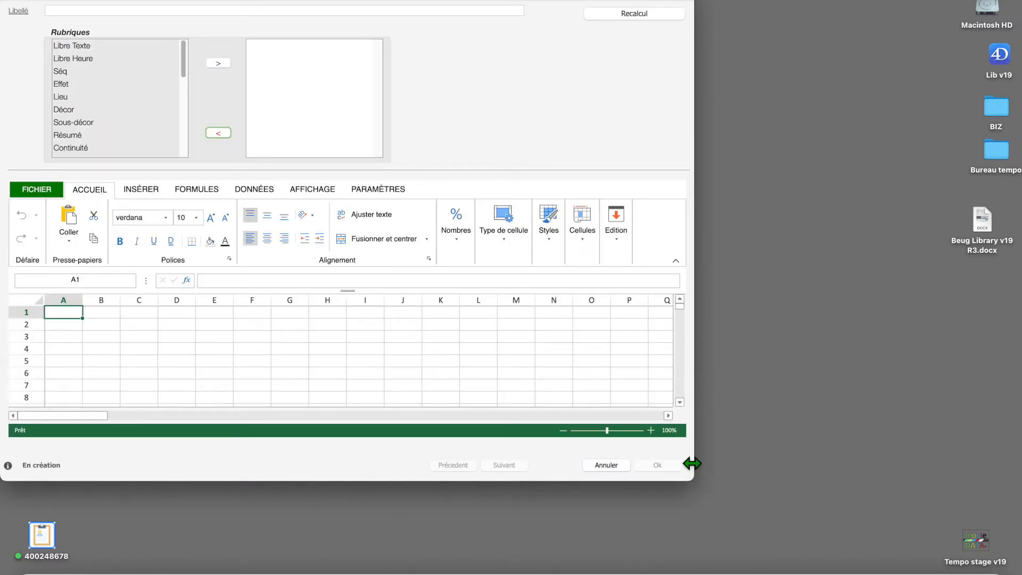
drag(691, 472, 906, 482)
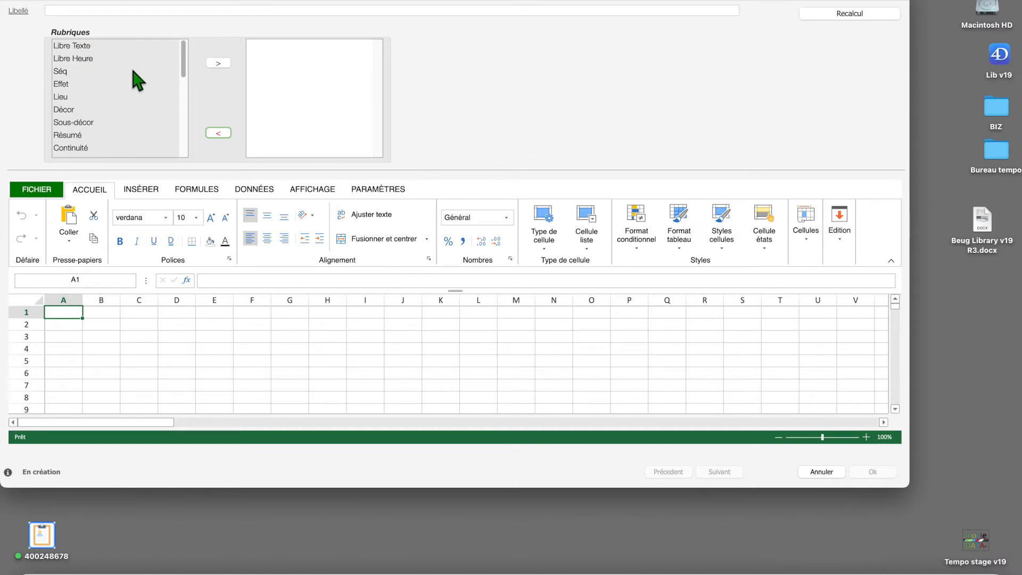
Browse the available fields and name the new template "Continuité simple".
scroll(111, 58, down, 5)
scroll(111, 58, up, 5)
click(130, 10)
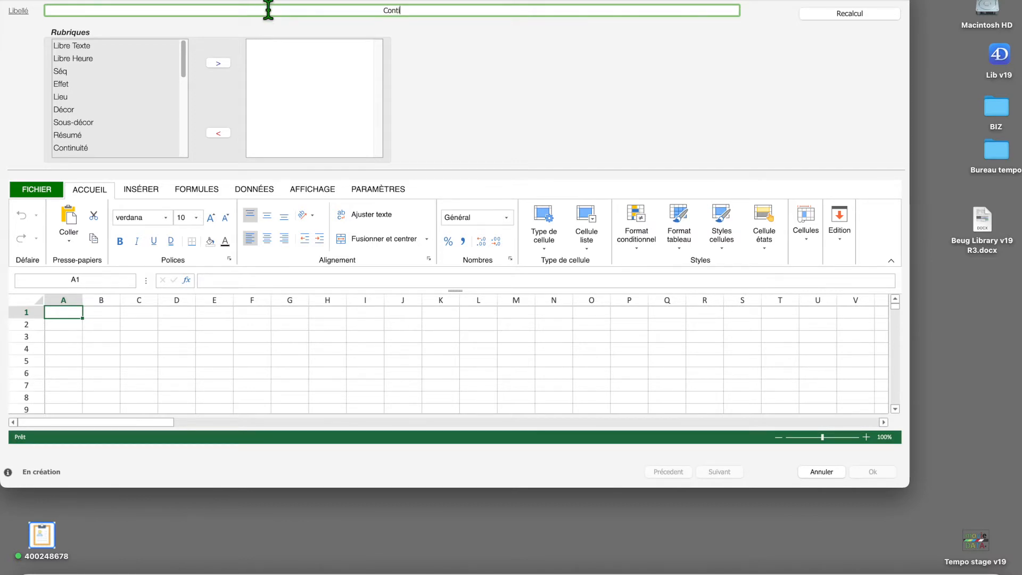
text(simpl)
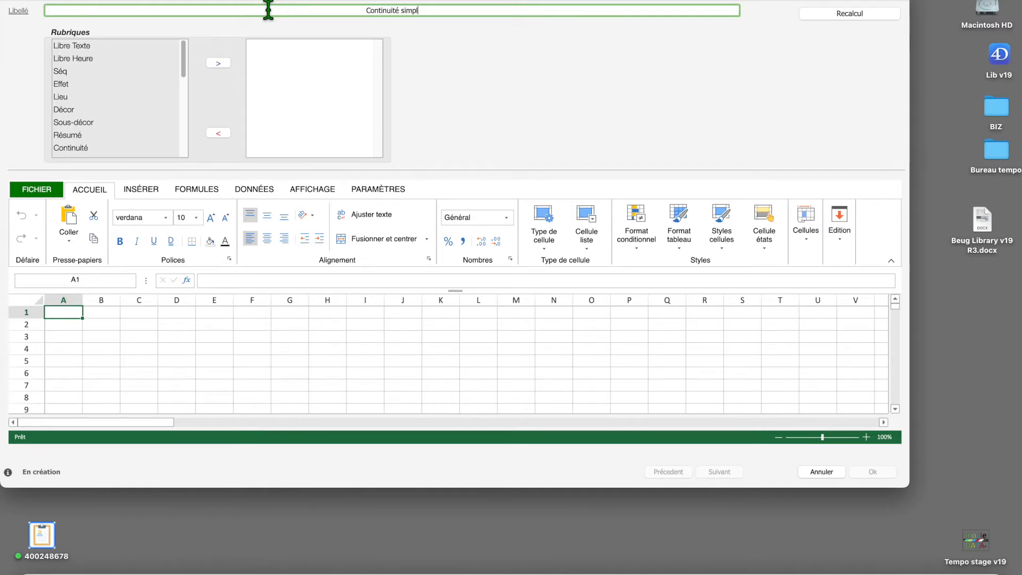
text(e)
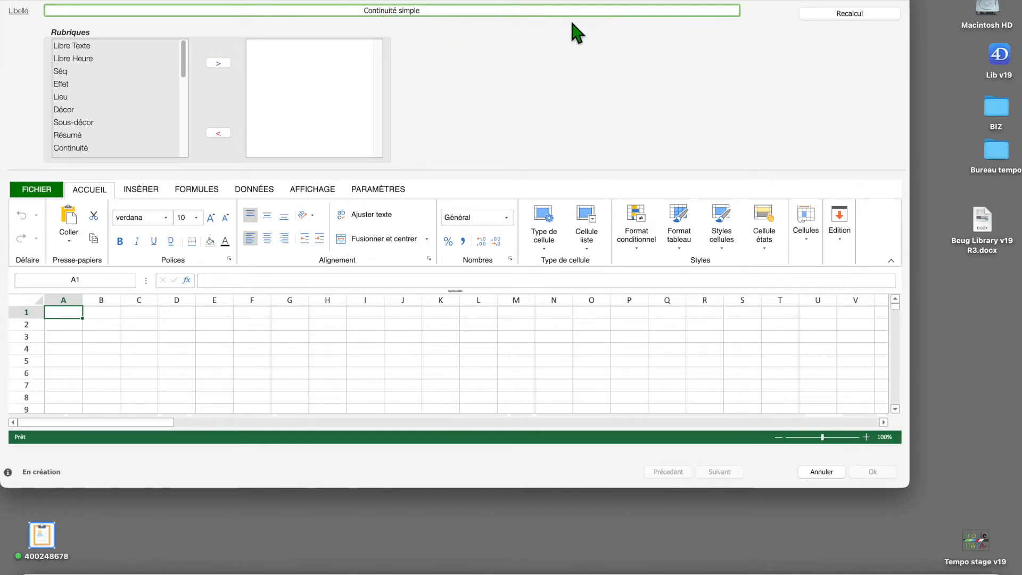
Add the Séq and Décor/Sous-Décor fields to the template's selected fields.
click(58, 72)
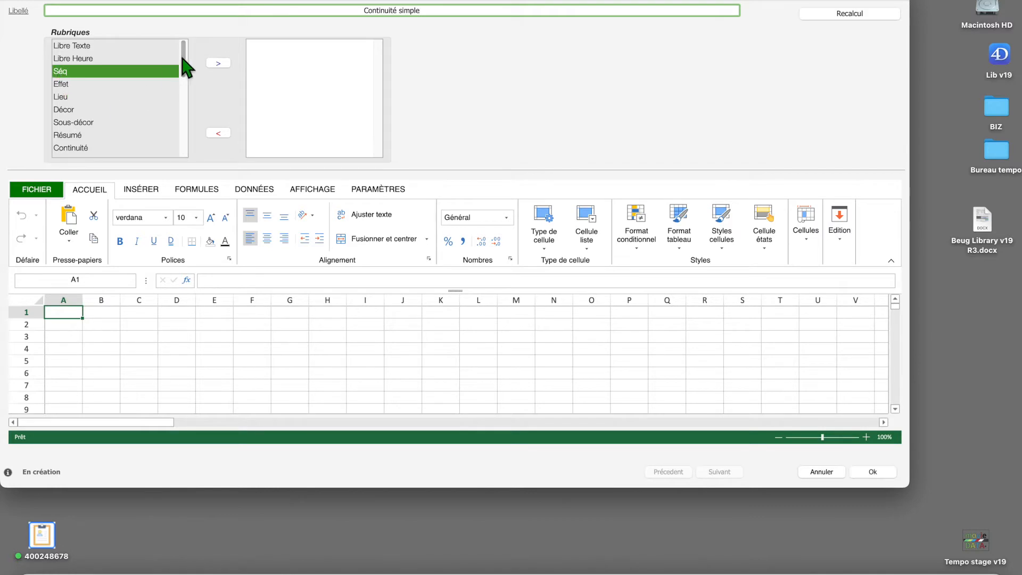
click(217, 63)
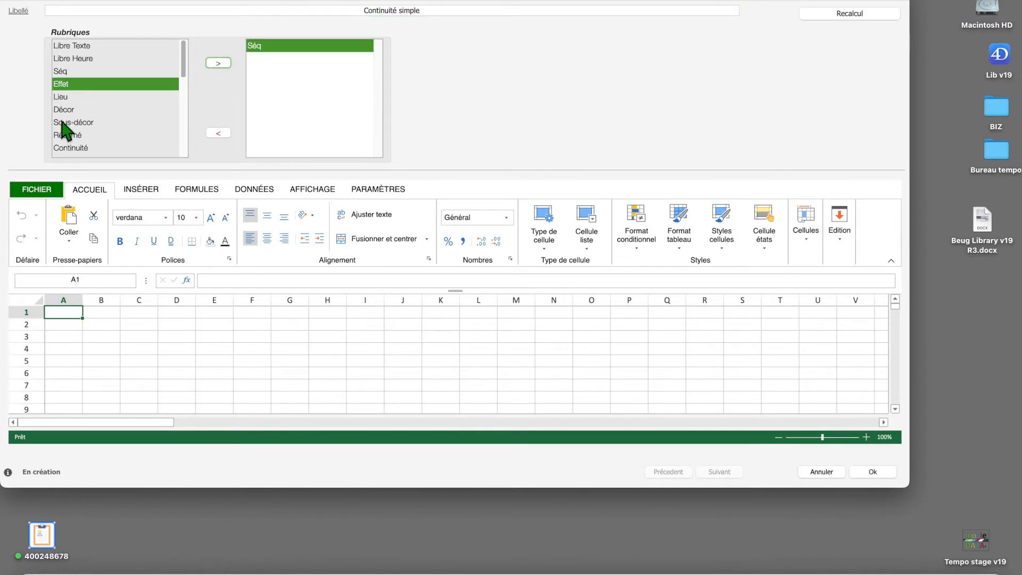
scroll(125, 113, down, 1)
scroll(125, 113, down, 10)
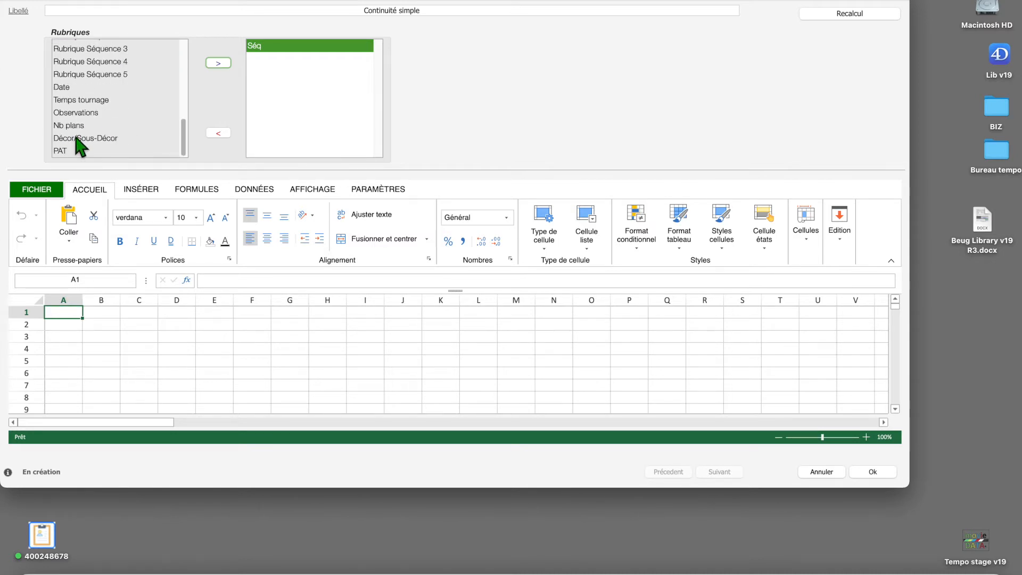
click(79, 139)
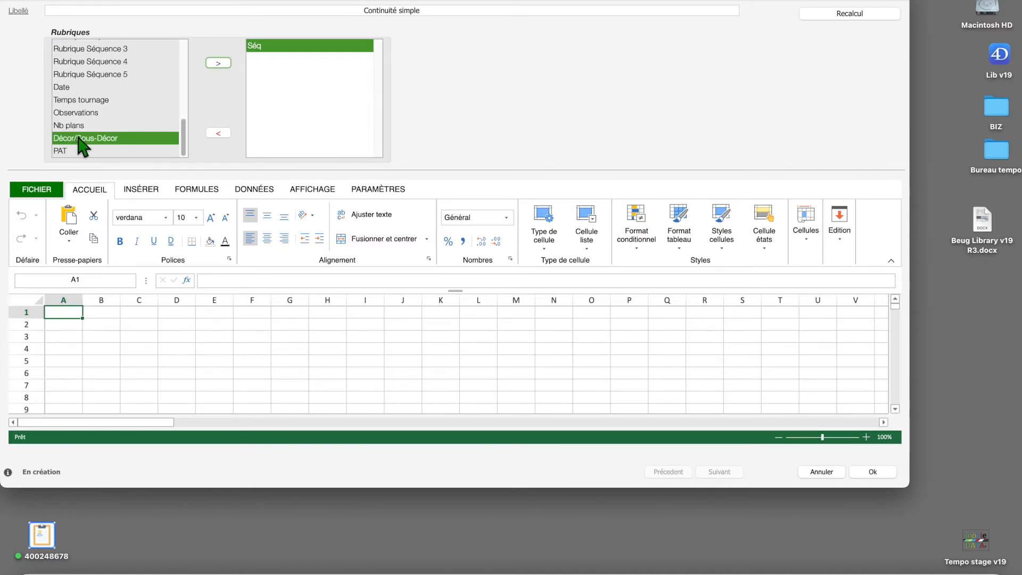
click(216, 63)
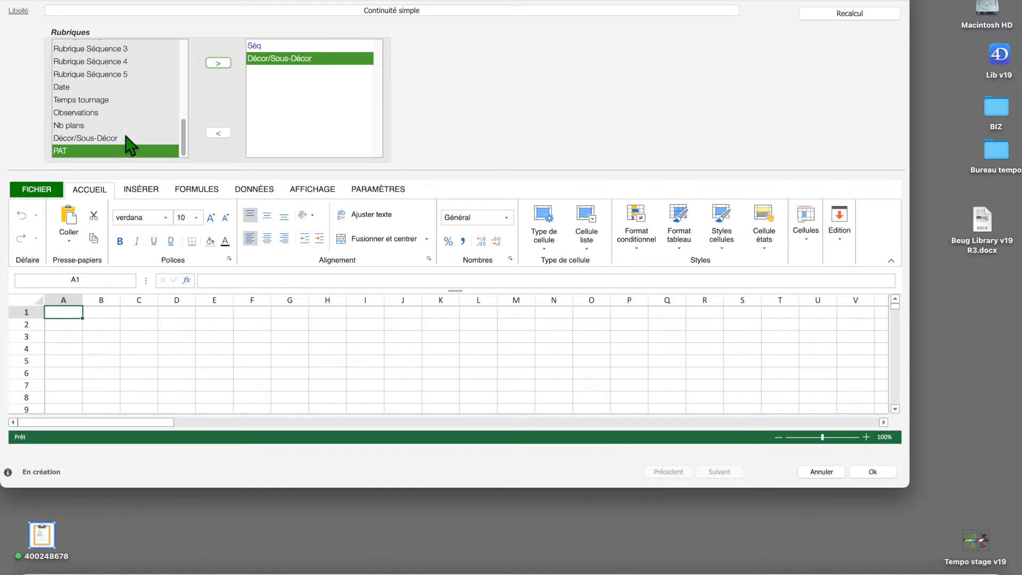
Add the Effet and Résumé fields after Décor/Sous-Décor in the selected fields.
scroll(128, 131, up, 10)
click(68, 84)
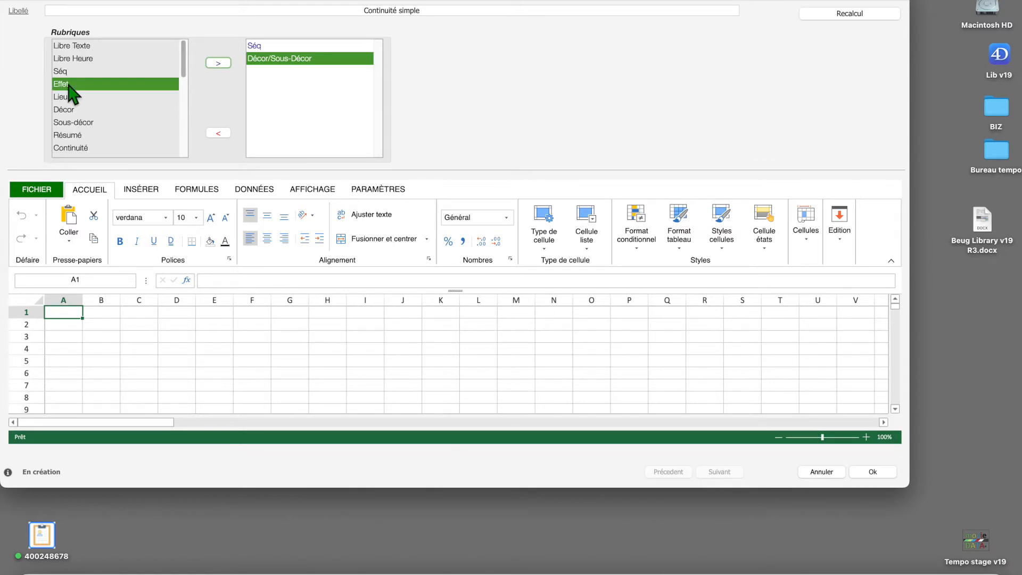
click(224, 62)
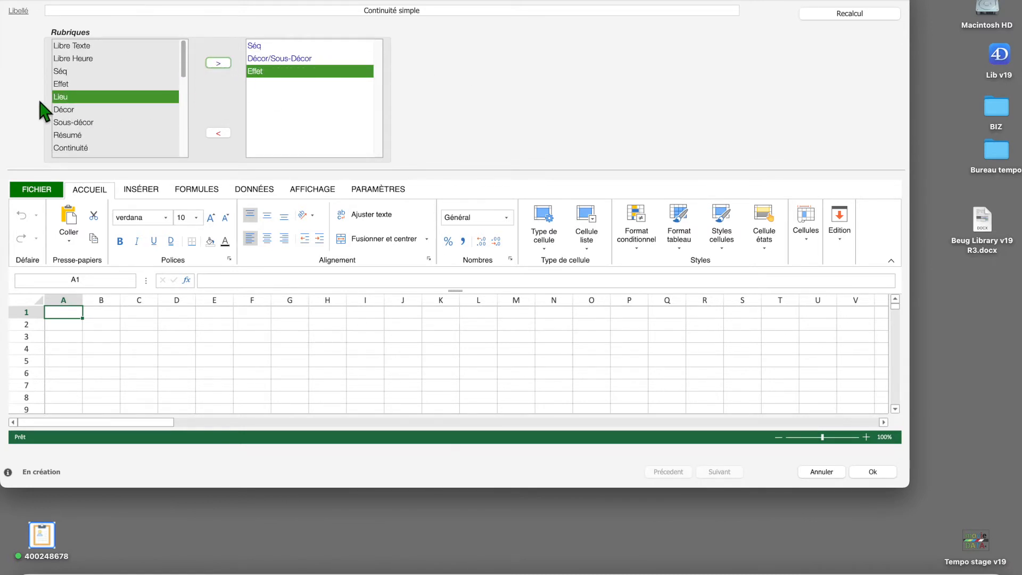
click(79, 136)
click(216, 63)
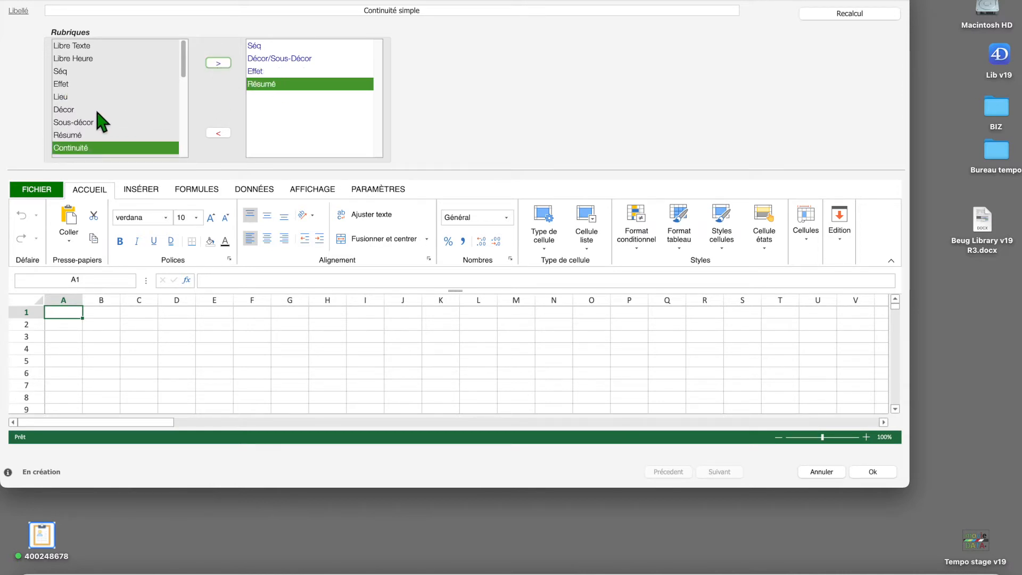
Add the Temps tournage and Date fields to the selection, and recalculate the sheet to generate its columns.
scroll(96, 109, down, 3)
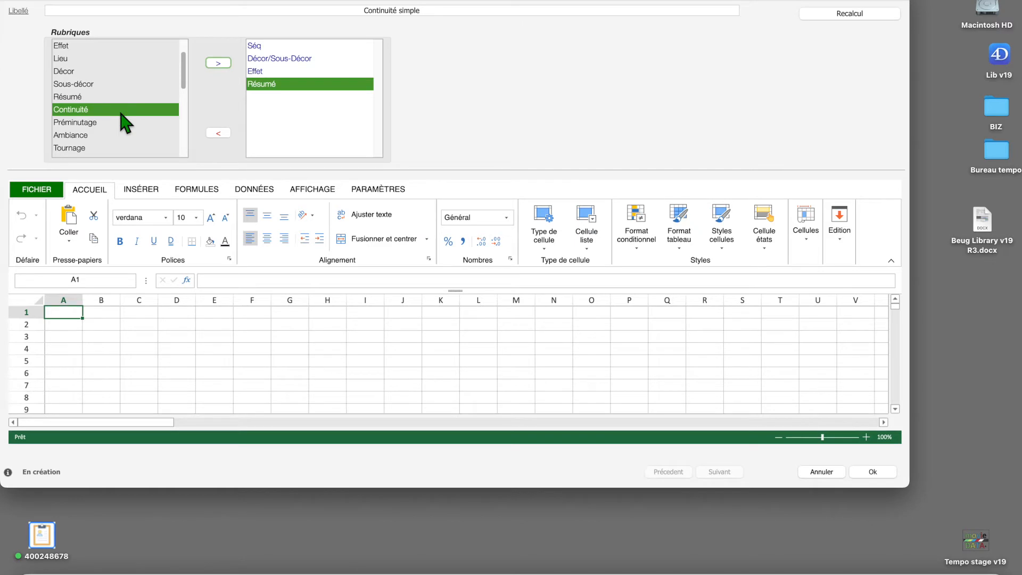
scroll(121, 114, down, 4)
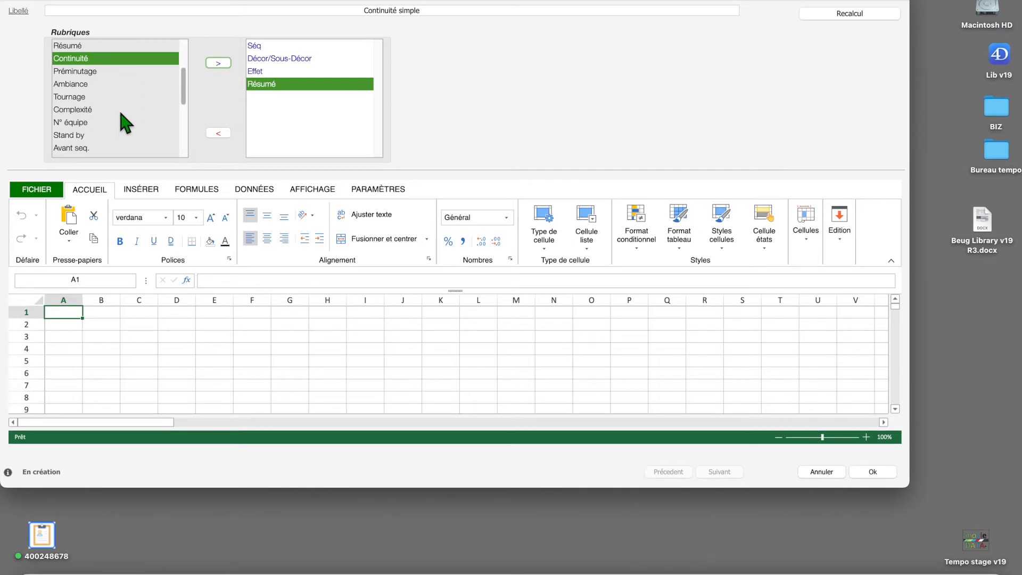
scroll(120, 113, down, 2)
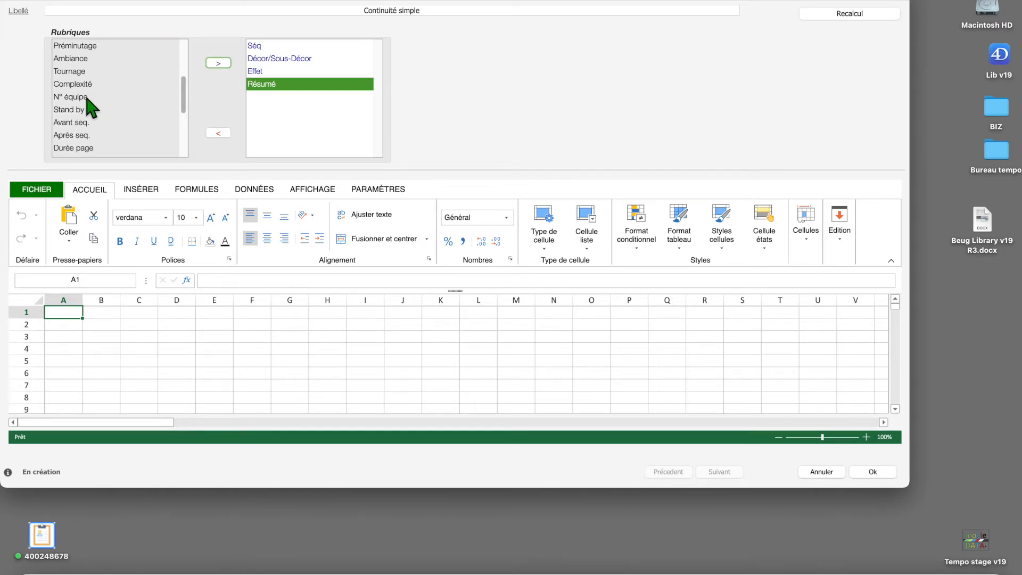
scroll(126, 115, down, 8)
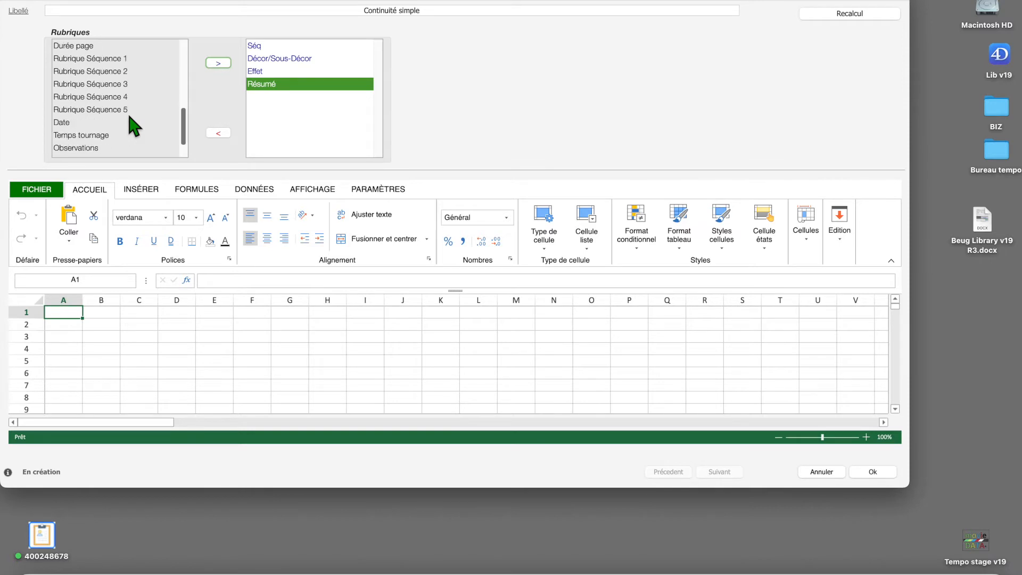
click(85, 135)
click(218, 63)
click(86, 124)
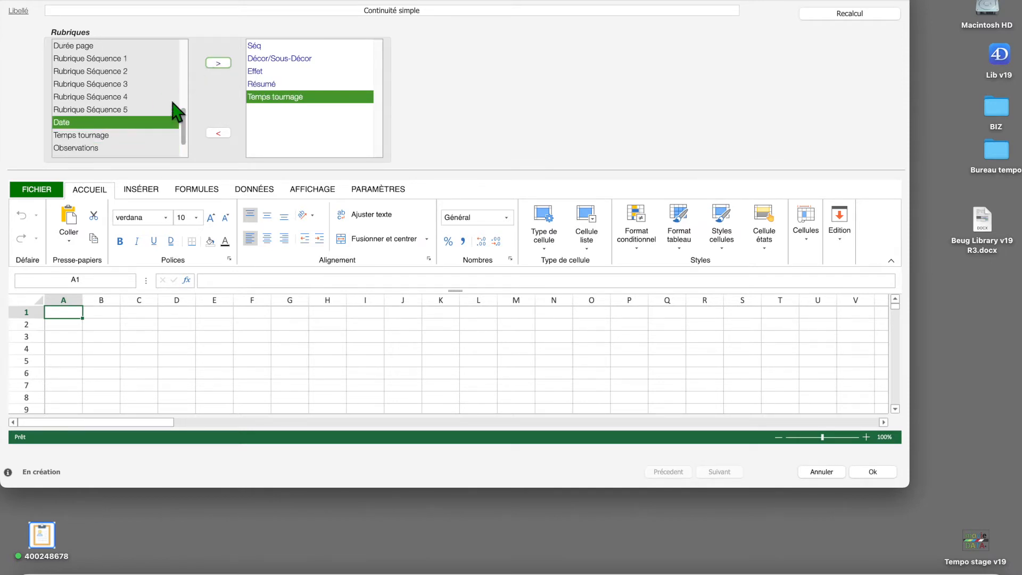
click(216, 63)
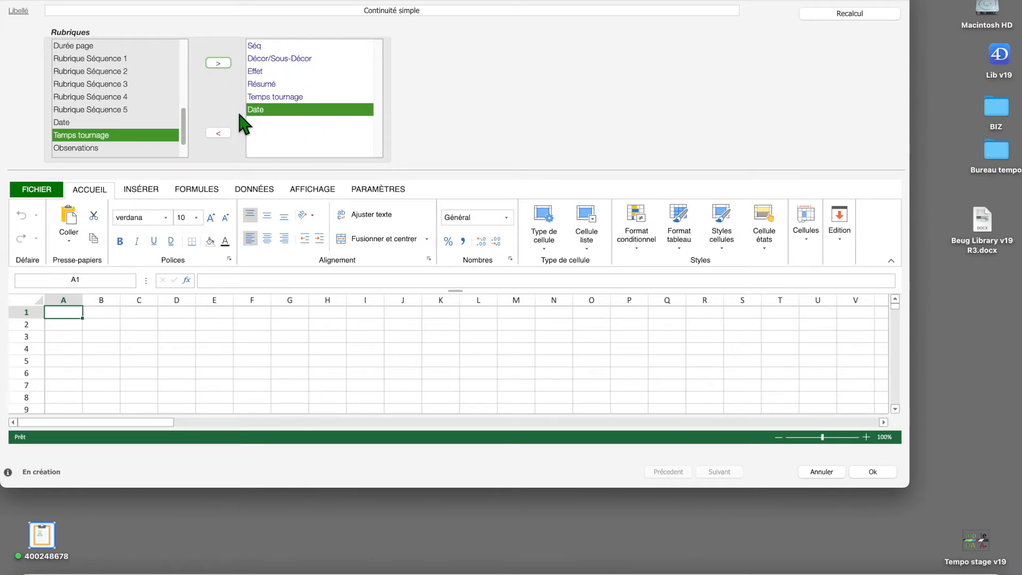
click(855, 15)
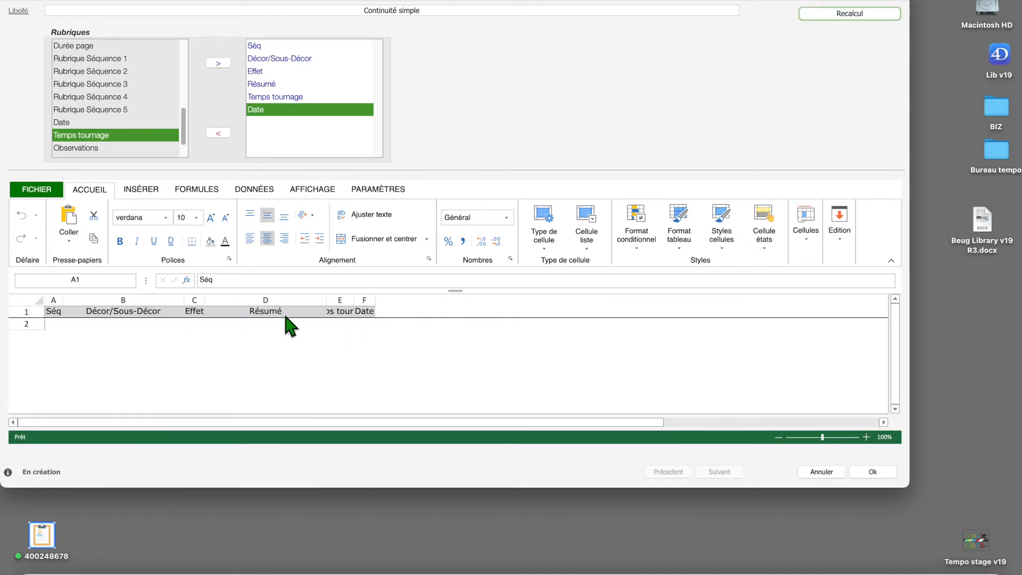
Set the font of the whole header row 1 to Apple Braille.
click(27, 312)
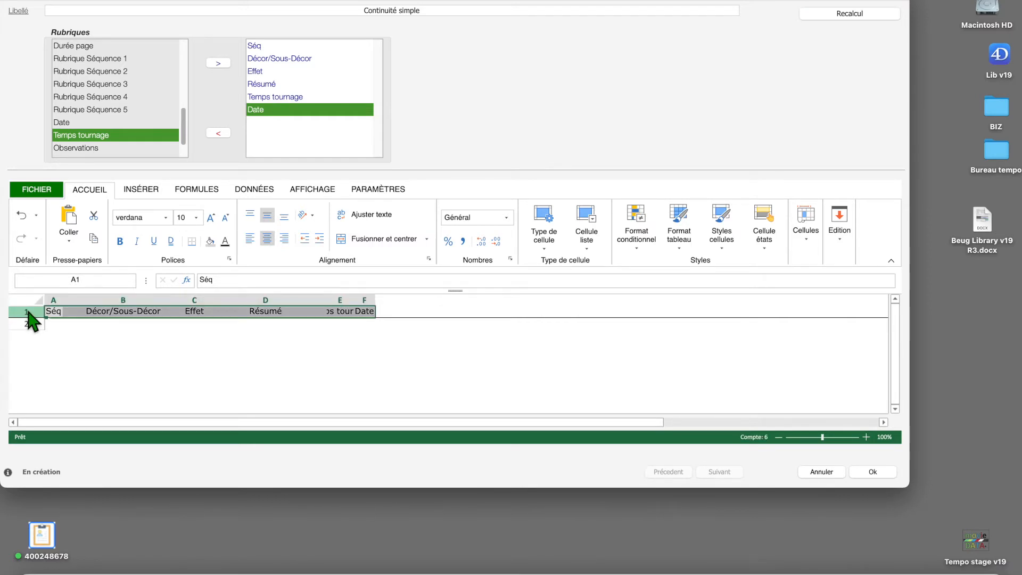
click(166, 218)
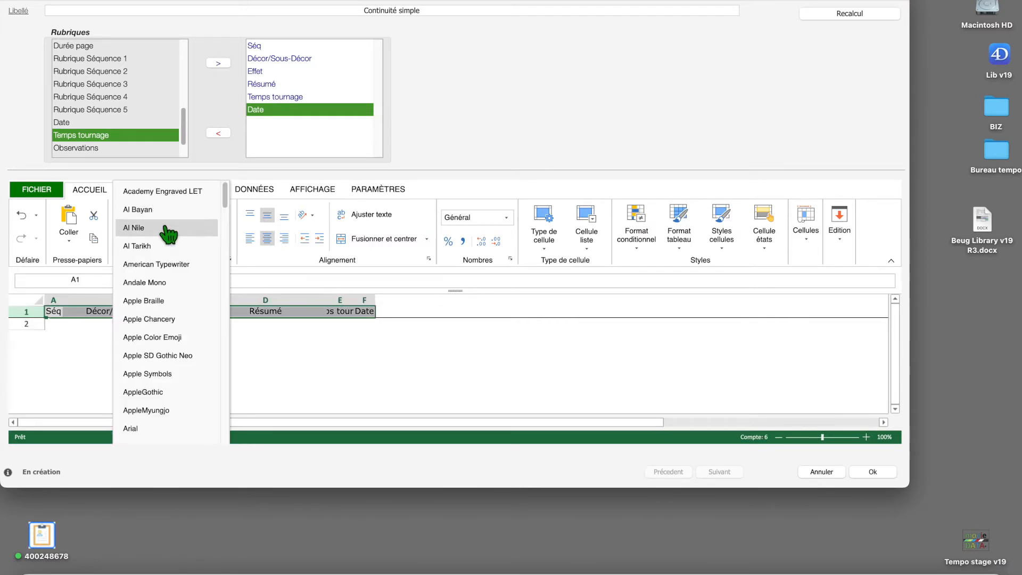
click(159, 300)
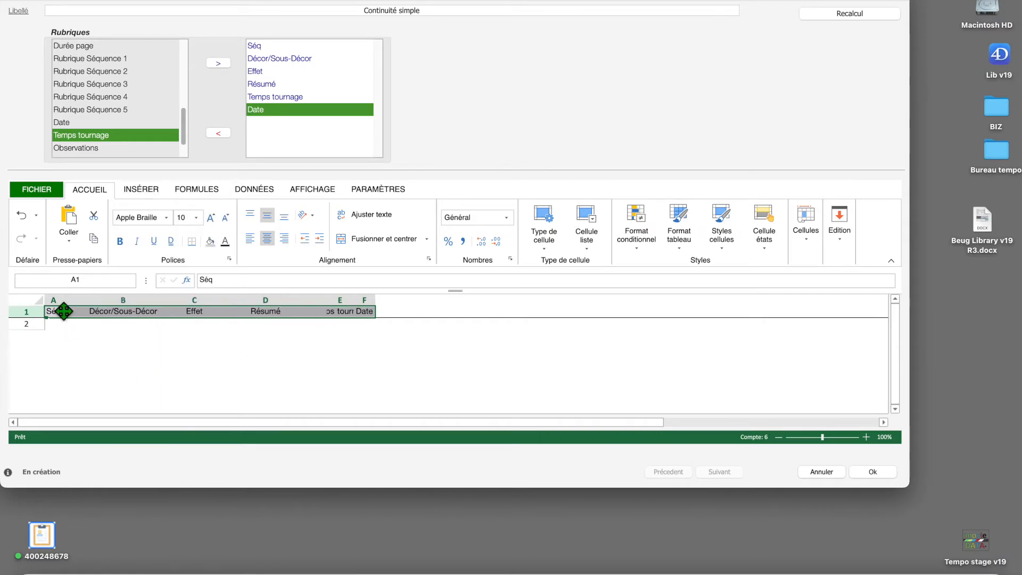
Widen the Résumé column to about twice its width in the template sheet.
click(124, 302)
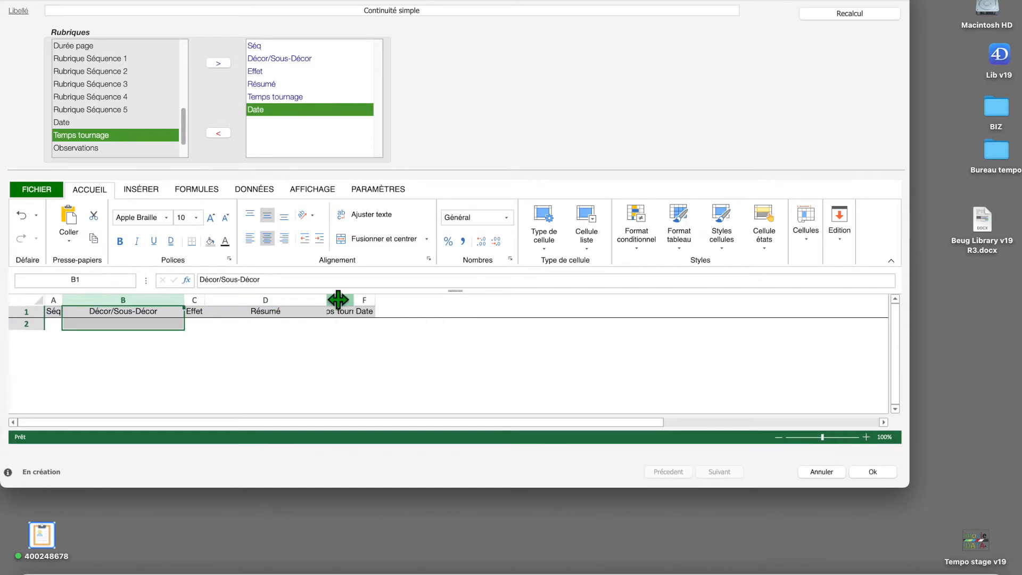
click(314, 300)
drag(327, 299, 431, 302)
click(366, 322)
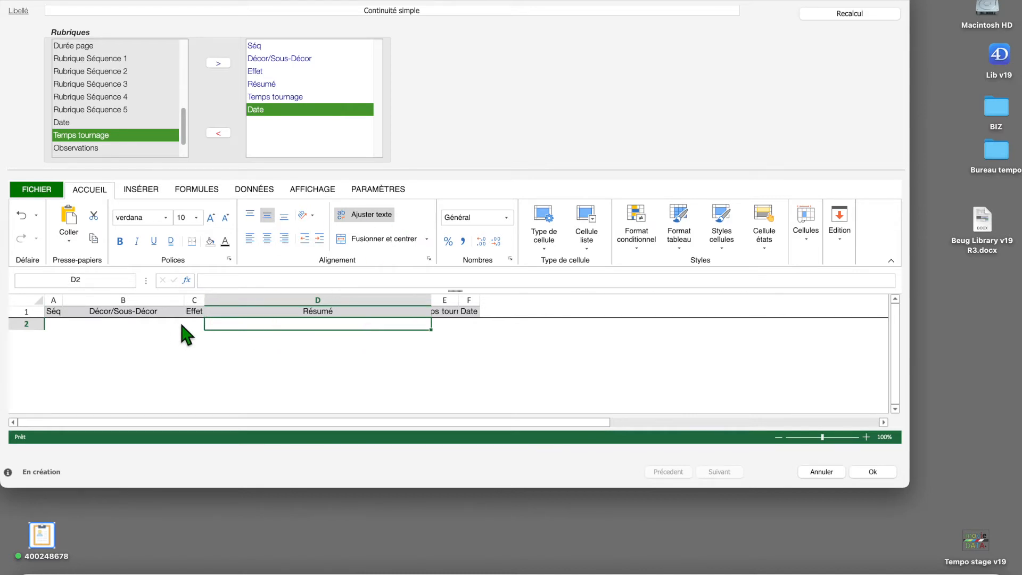
Widen the Séq column slightly in the template sheet.
click(194, 325)
click(154, 324)
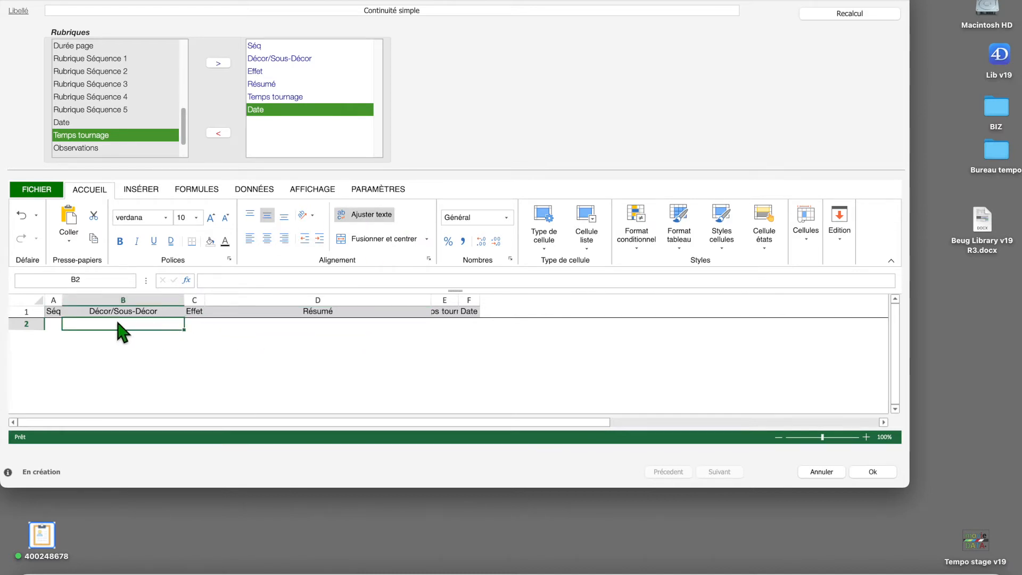
click(26, 324)
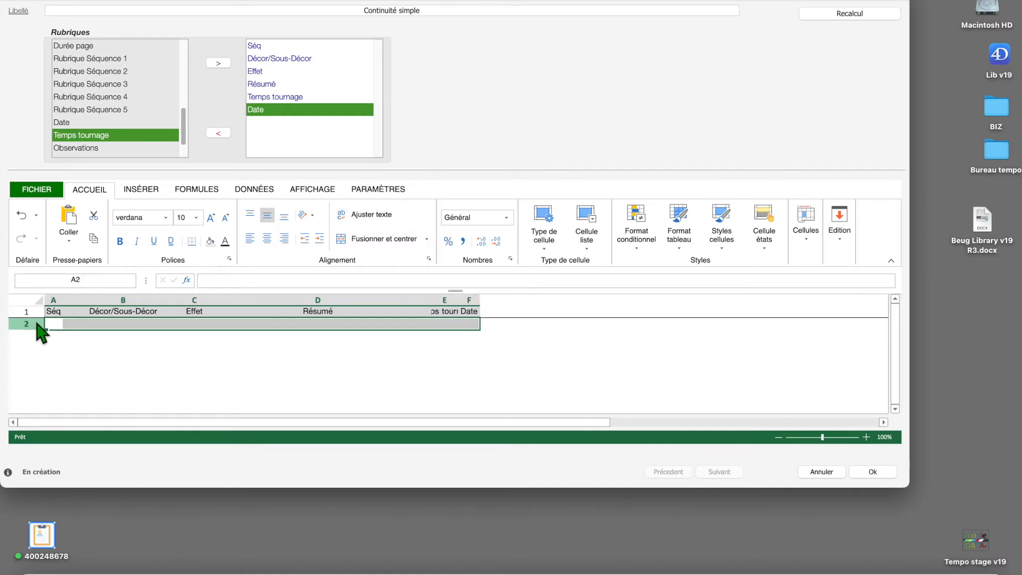
click(52, 326)
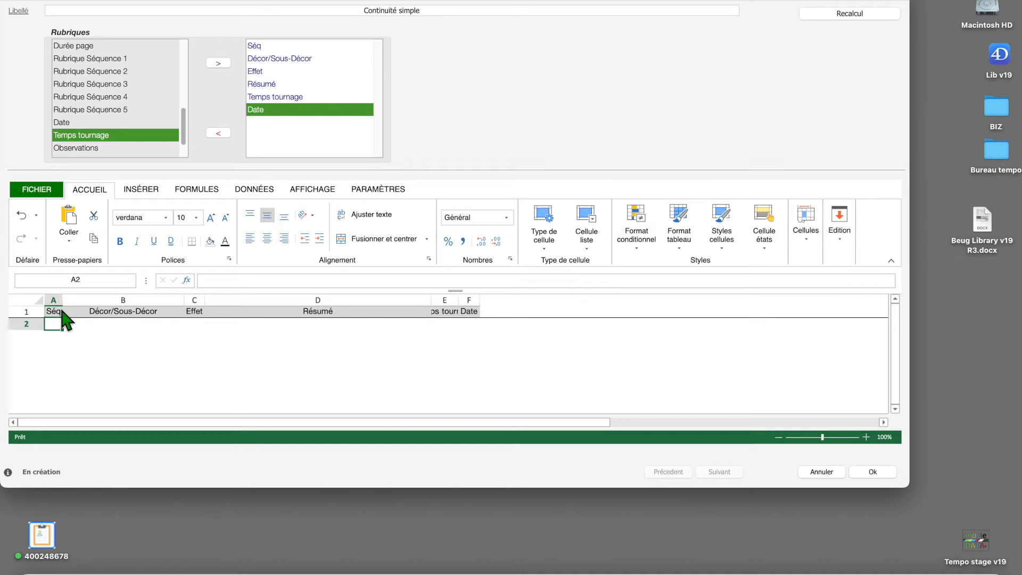
drag(63, 299, 71, 299)
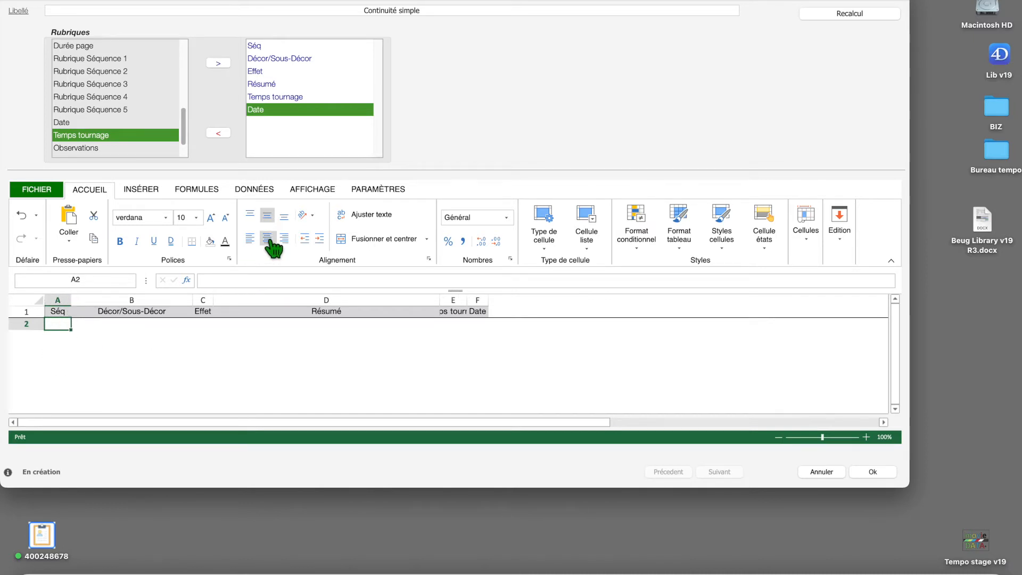
Centre the row 2 cell below the Décor/Sous-Décor header horizontally.
click(140, 314)
click(143, 323)
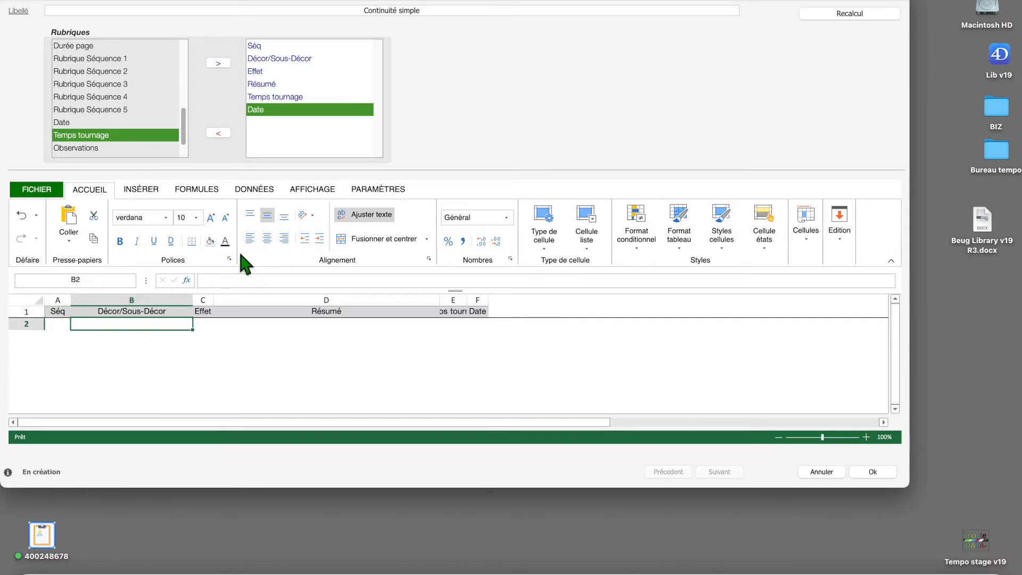
click(268, 240)
click(317, 325)
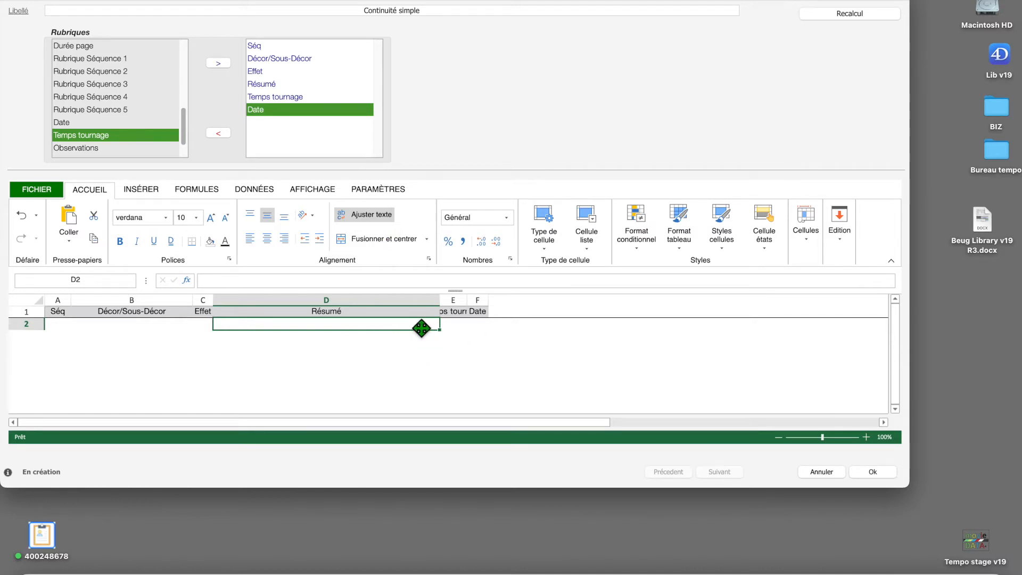
Replace the Temps tournage header text with the alarm clock emoji from the favourites, and widen the Date column.
drag(454, 310, 453, 319)
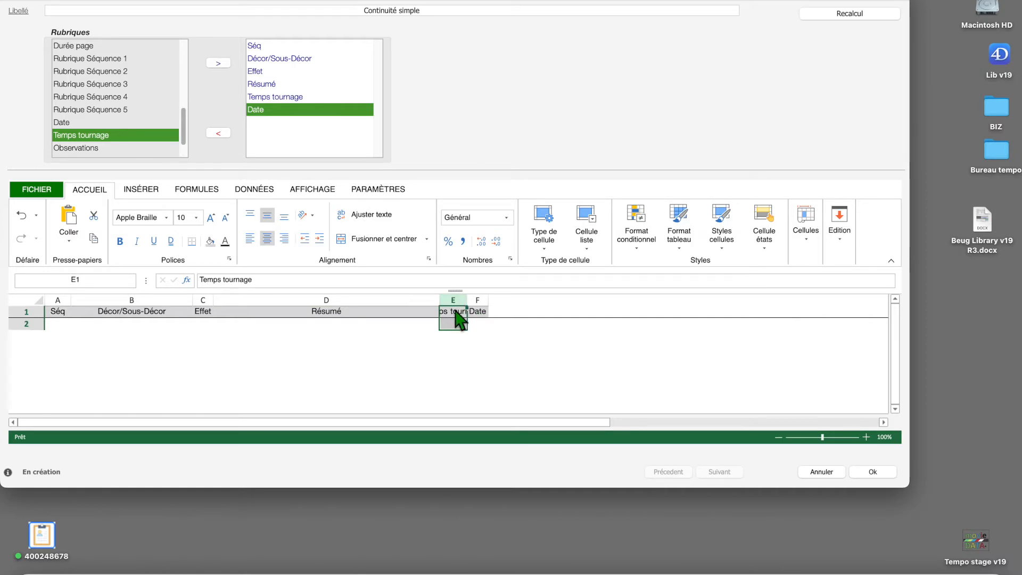
click(287, 280)
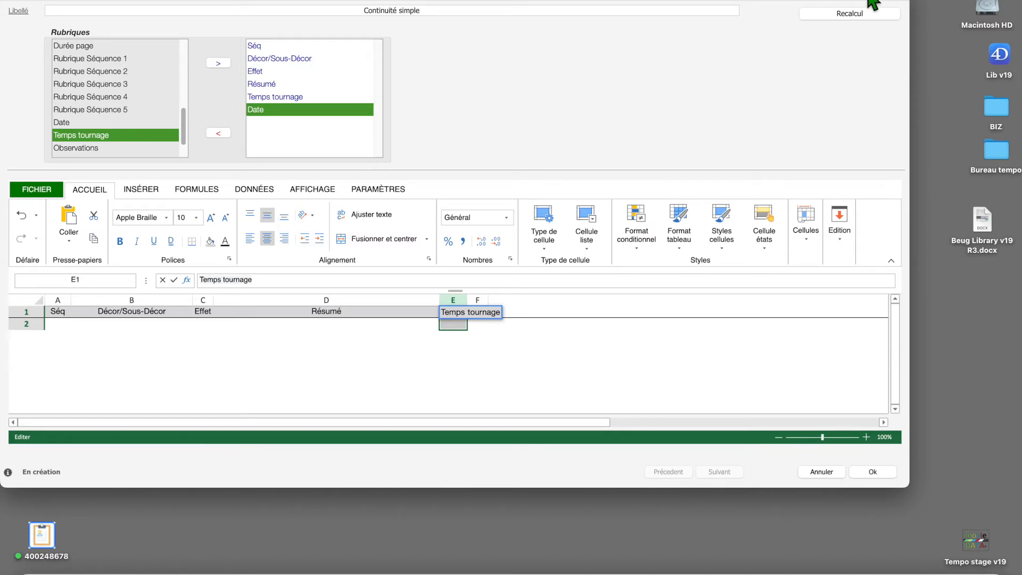
click(686, 0)
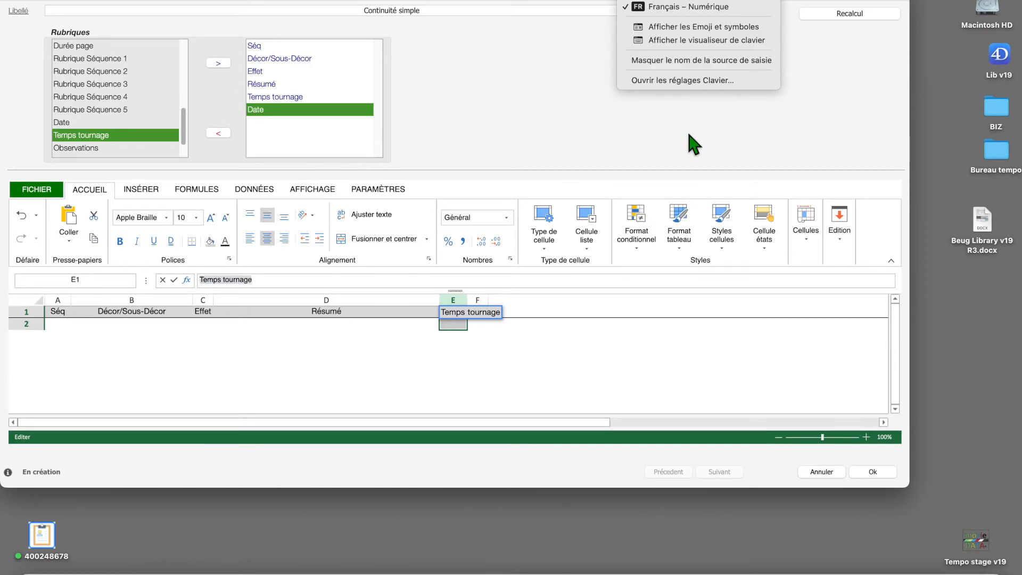
click(685, 27)
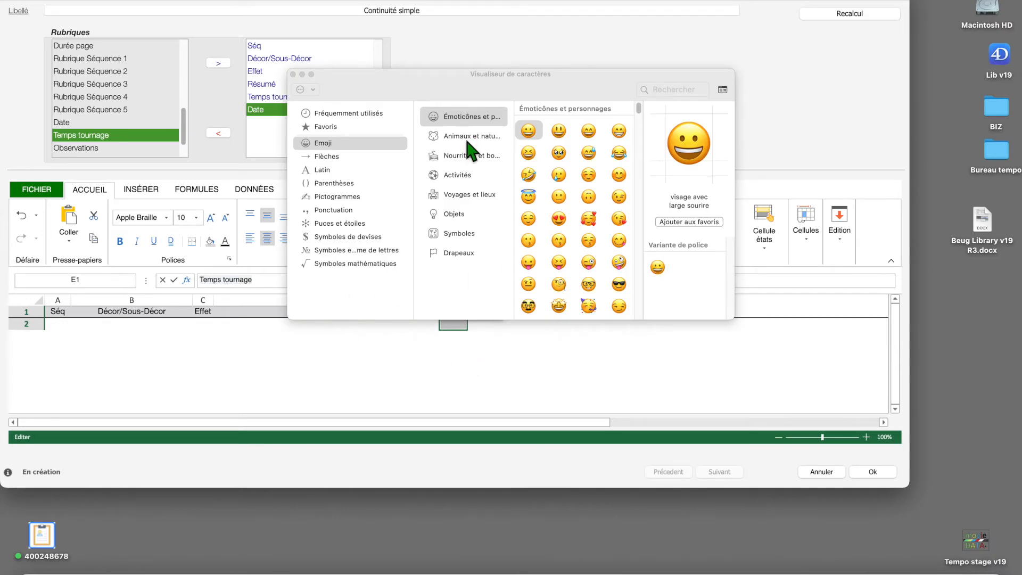
click(326, 127)
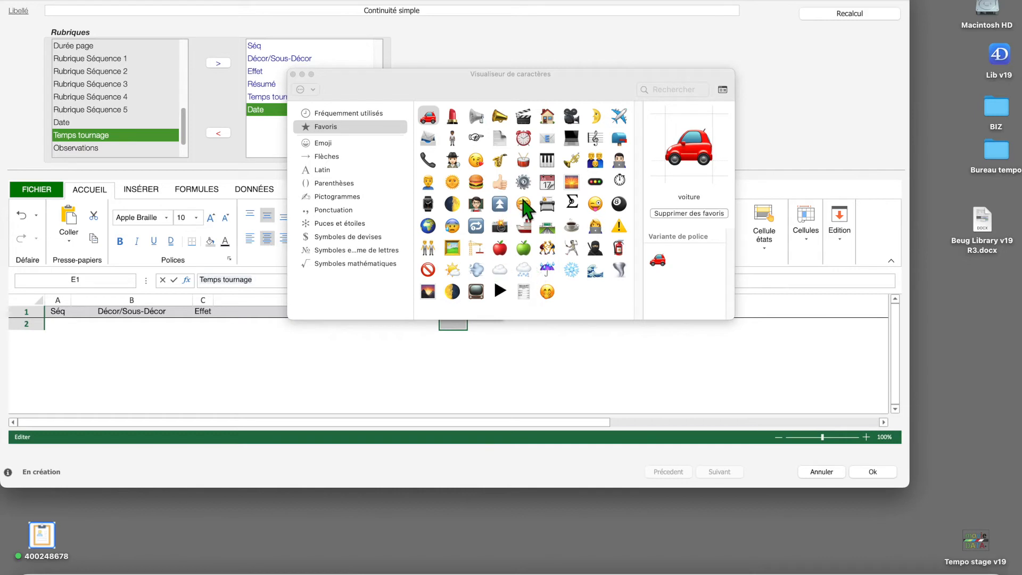
double_click(523, 138)
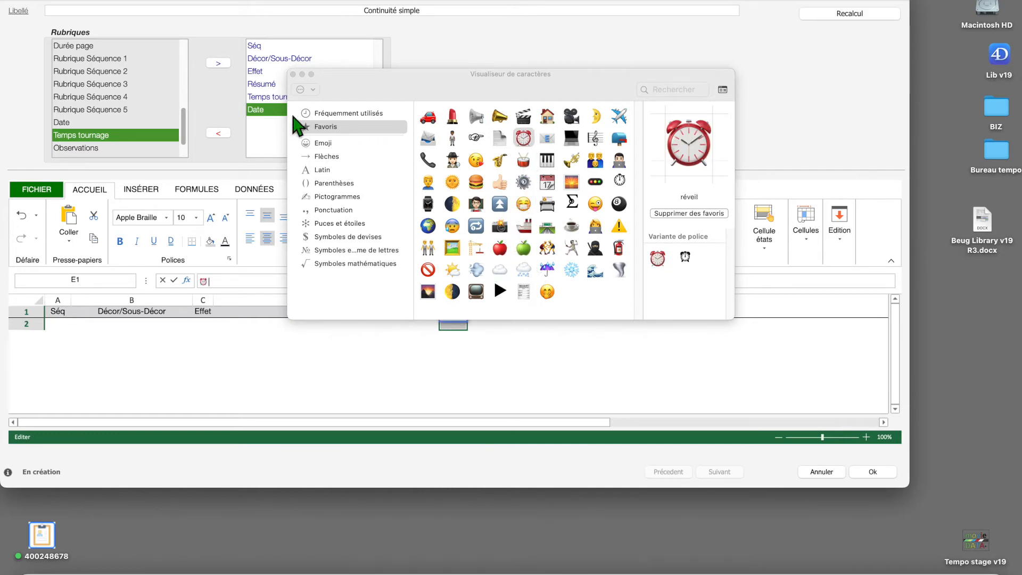
click(292, 74)
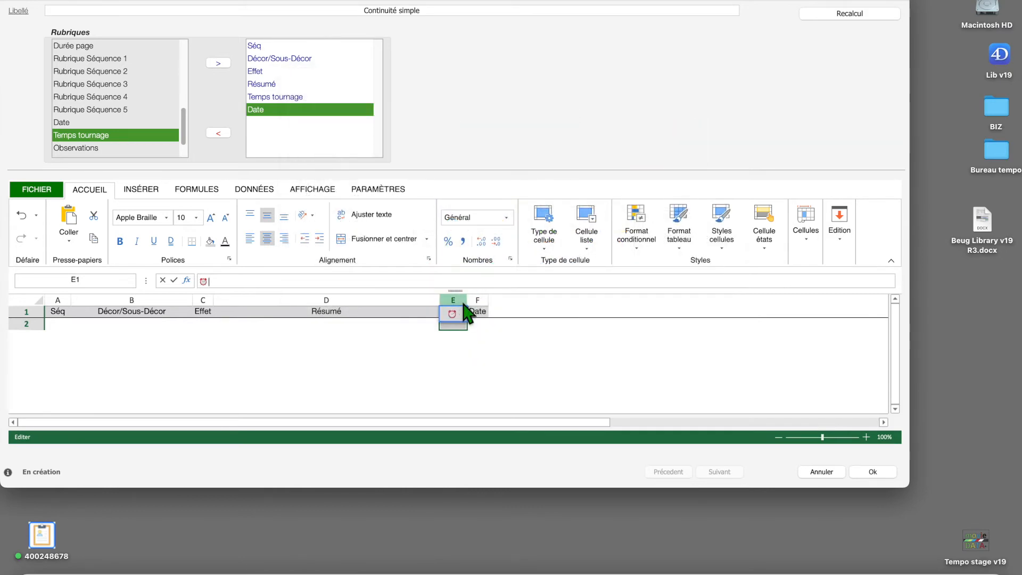
drag(466, 301, 513, 304)
Replace the Date header text with the tear-off calendar emoji and save the Continuité simple template.
click(498, 314)
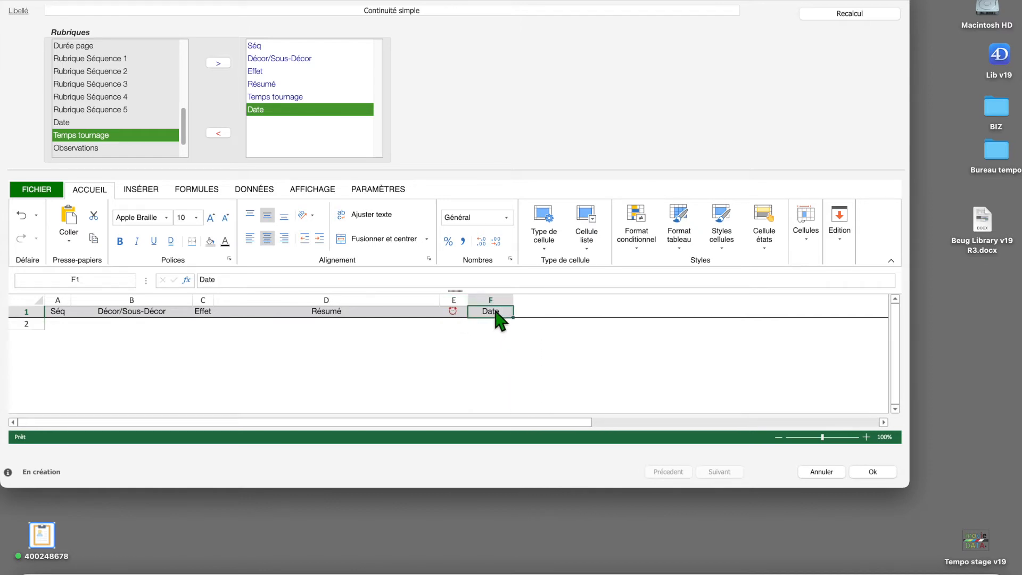
click(267, 282)
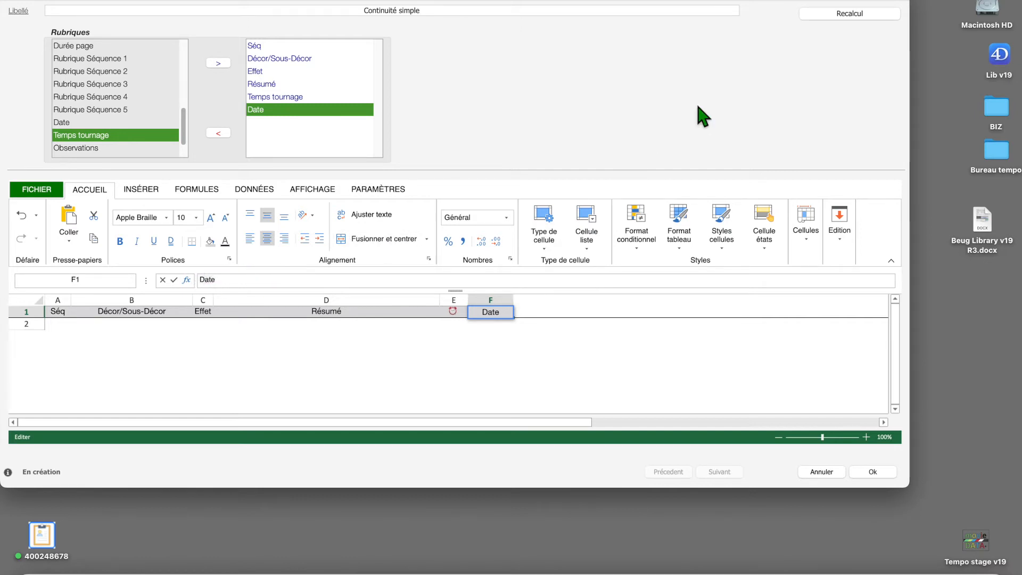
click(680, 0)
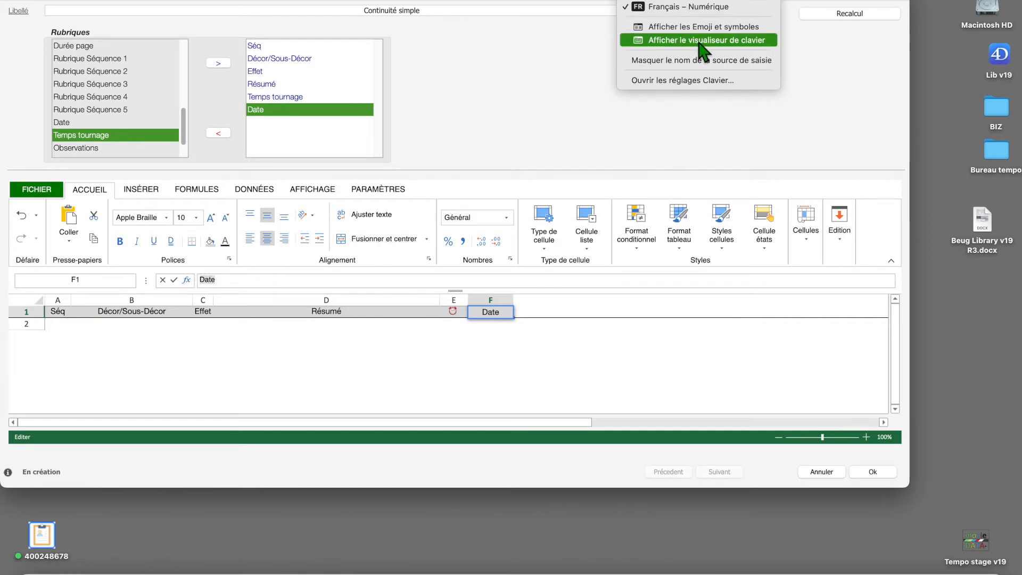
click(713, 29)
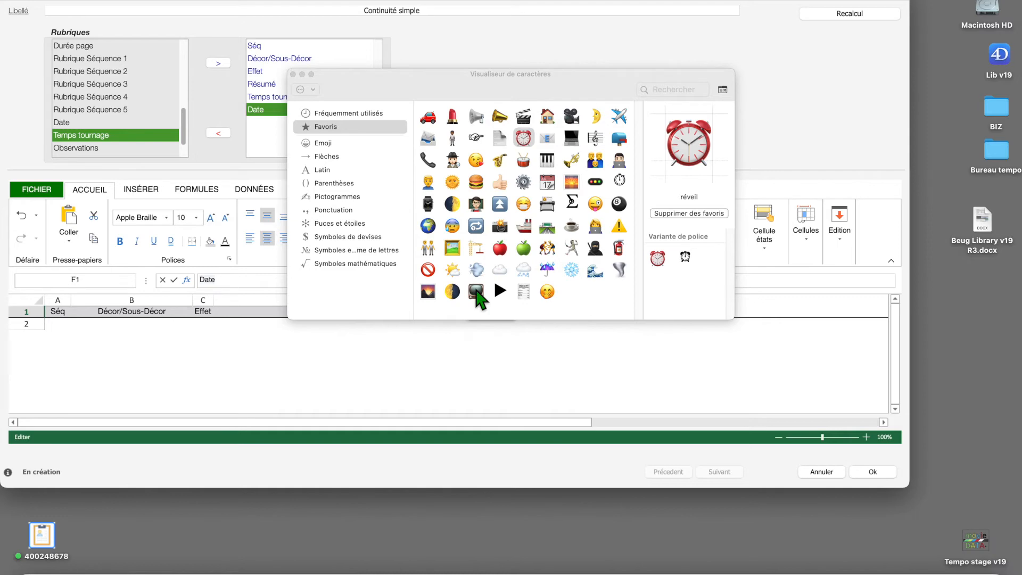
double_click(547, 182)
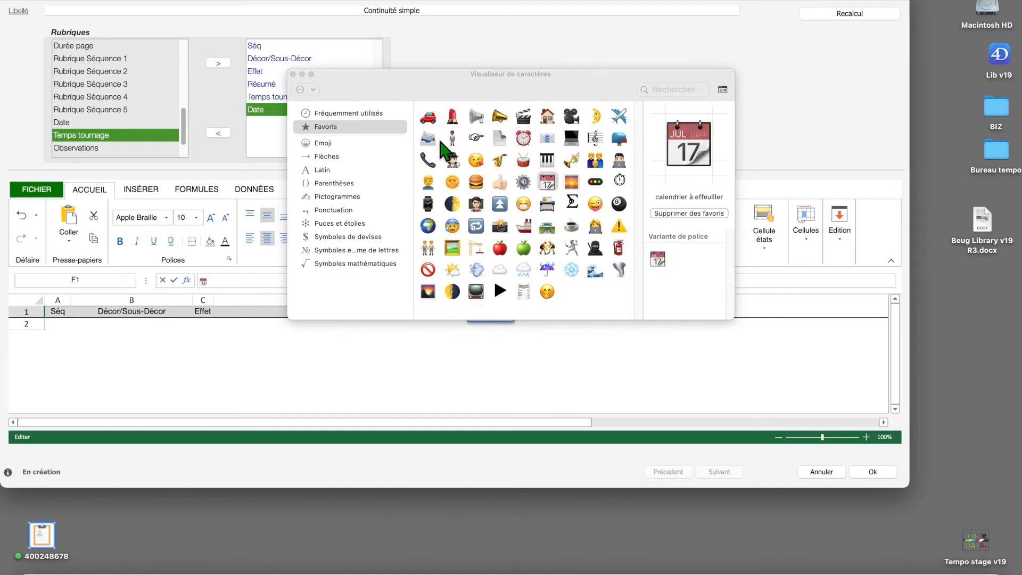
click(293, 74)
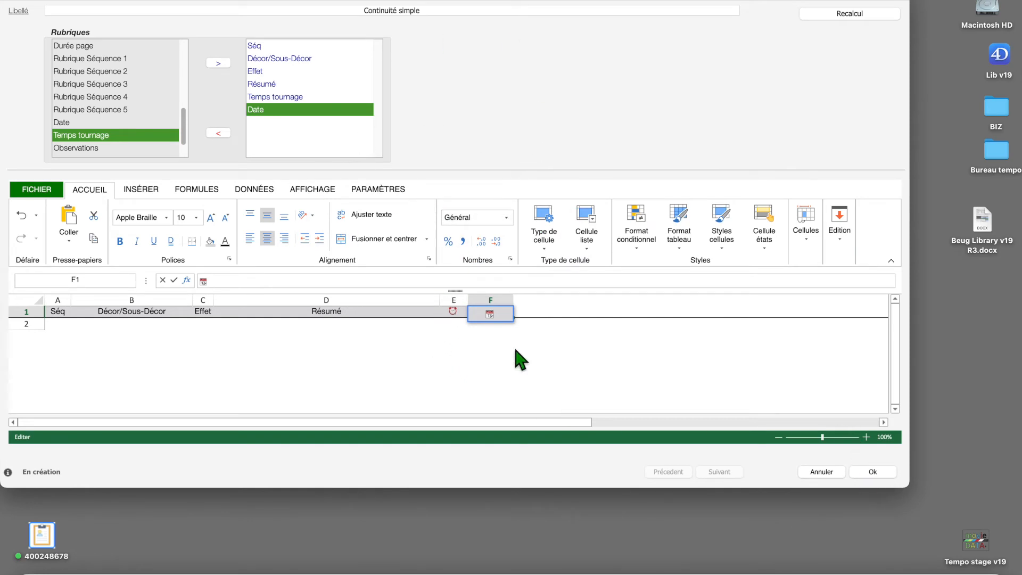
click(873, 472)
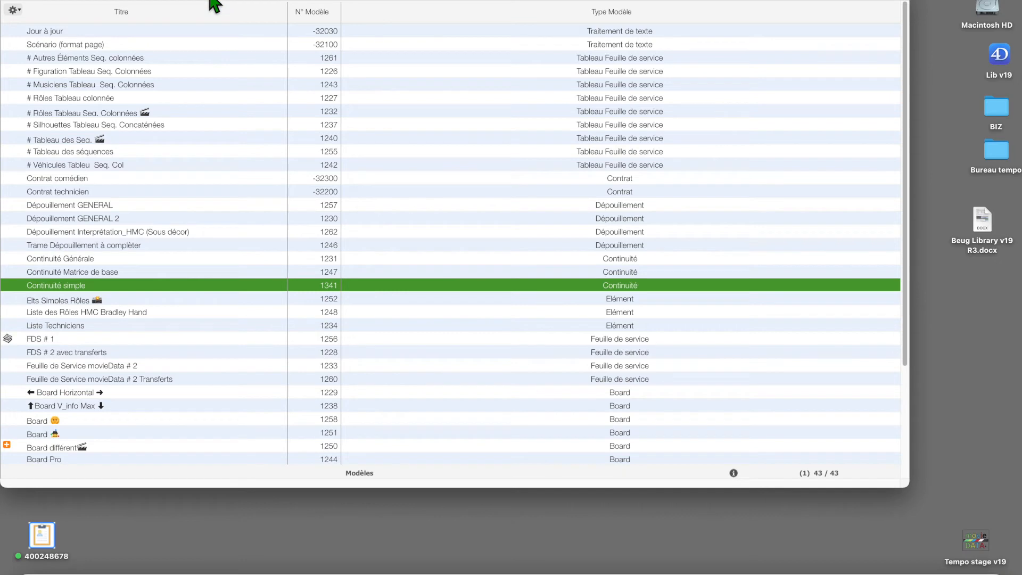
Move the Modèles window lower on the screen and open the Dépouillement sequence list.
drag(210, 1, 216, 99)
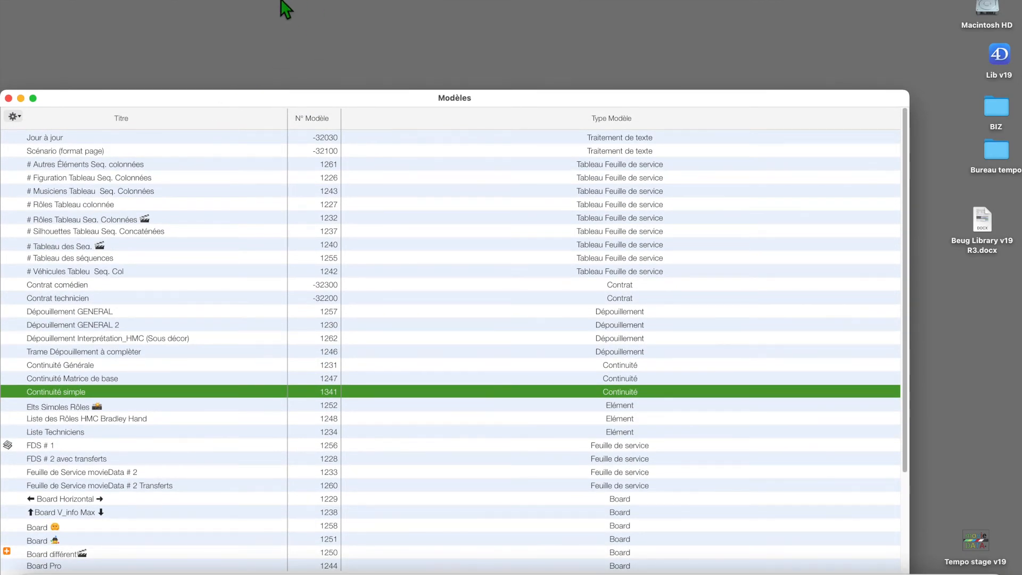
click(300, 1)
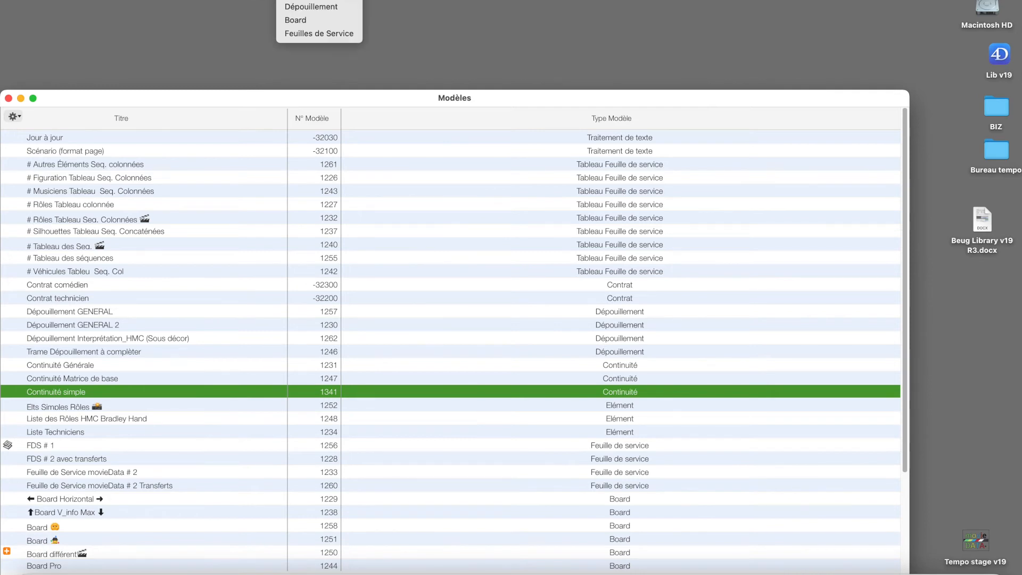
click(322, 8)
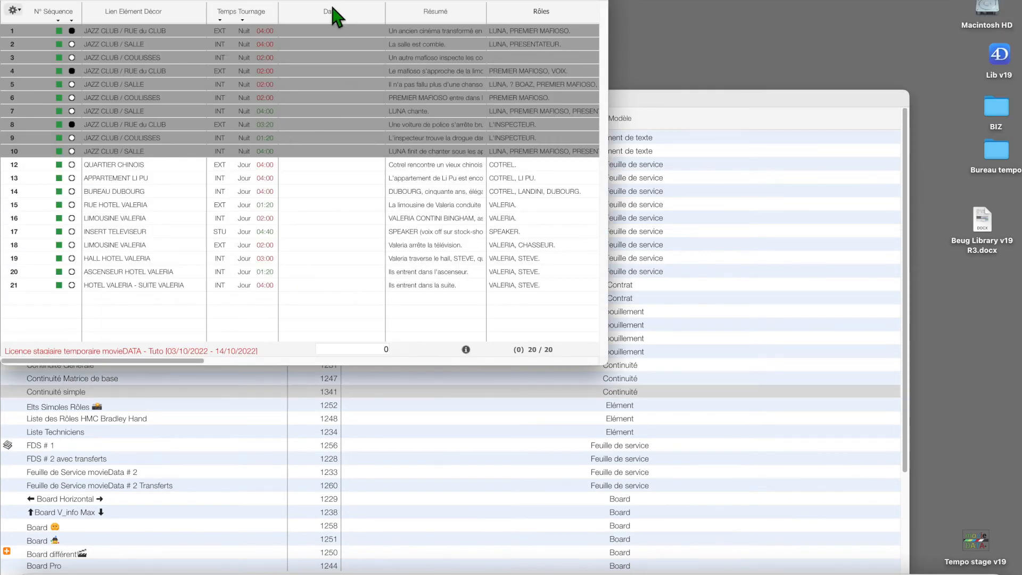
Choose Date as the field for the column between Temps Tournage and Résumé, and reposition the sequence list window.
click(334, 12)
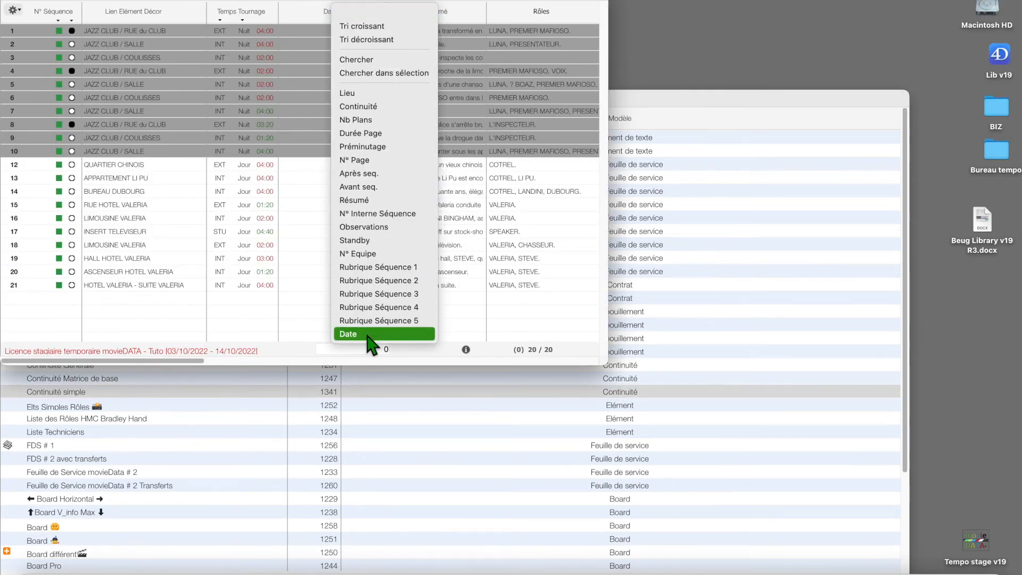
click(410, 332)
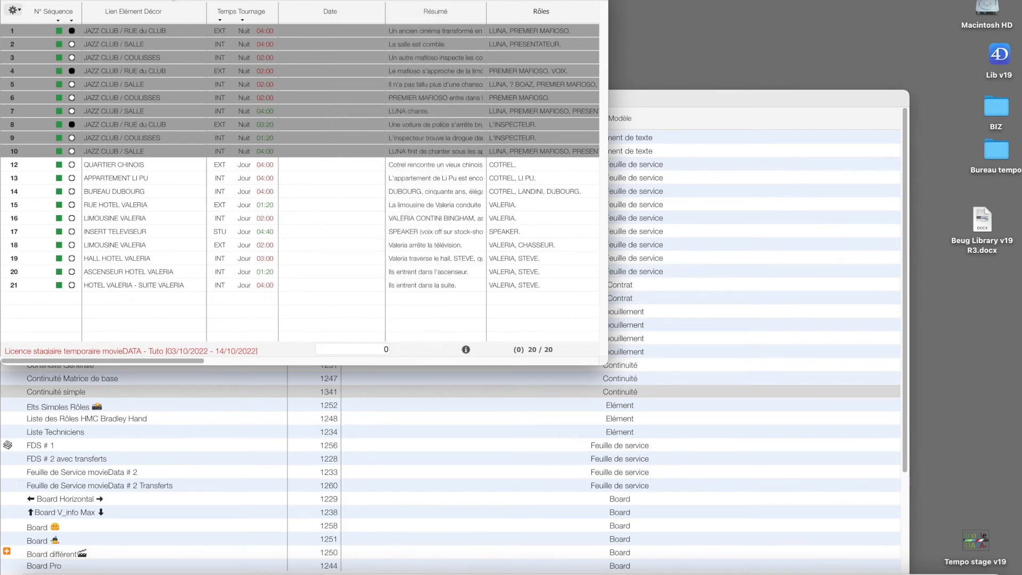
drag(181, 6, 238, 8)
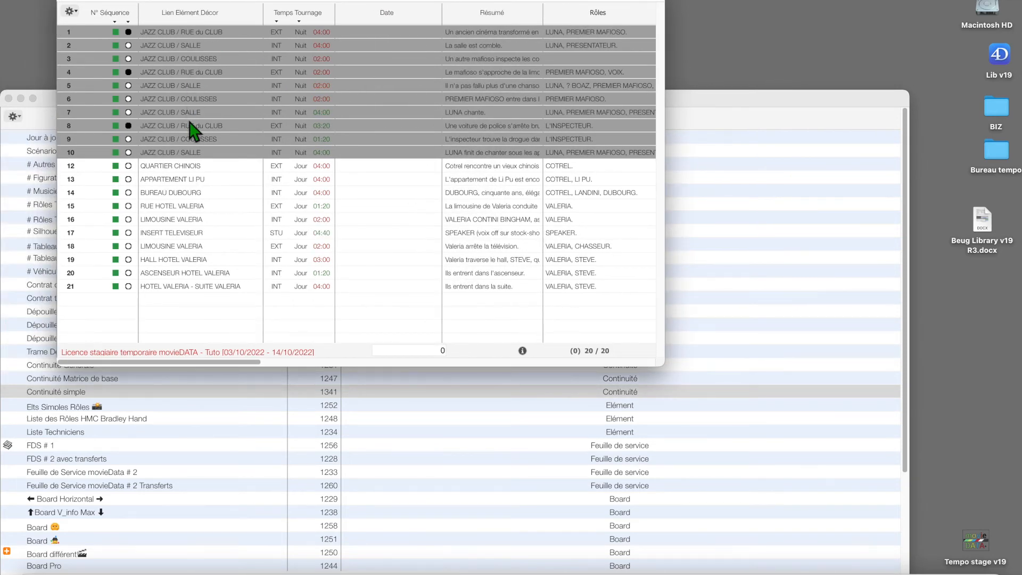
Select sequences 1 to 10 and open the "Dépouillement - mes modèles" edition for them.
click(213, 34)
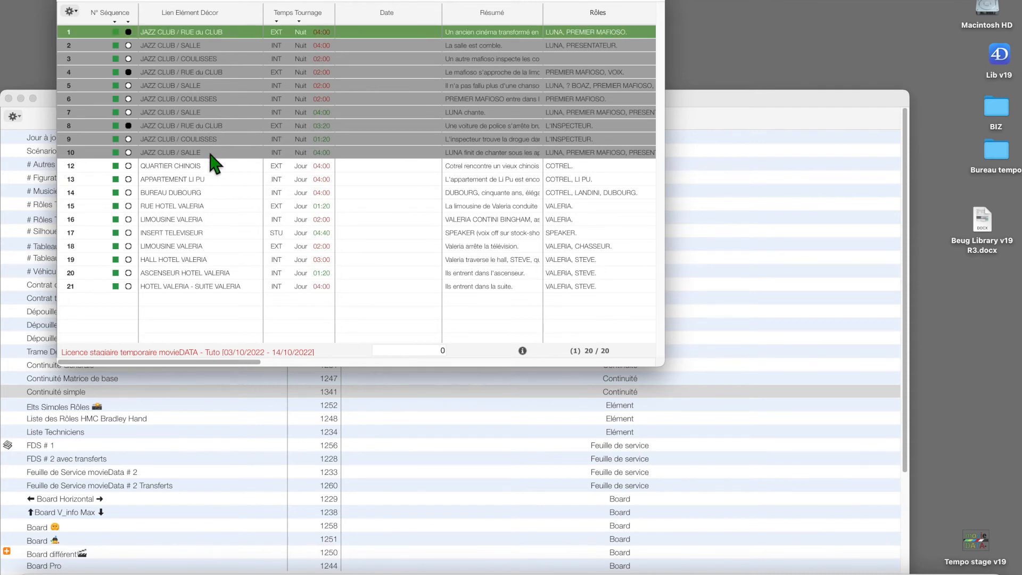
drag(210, 156, 161, 149)
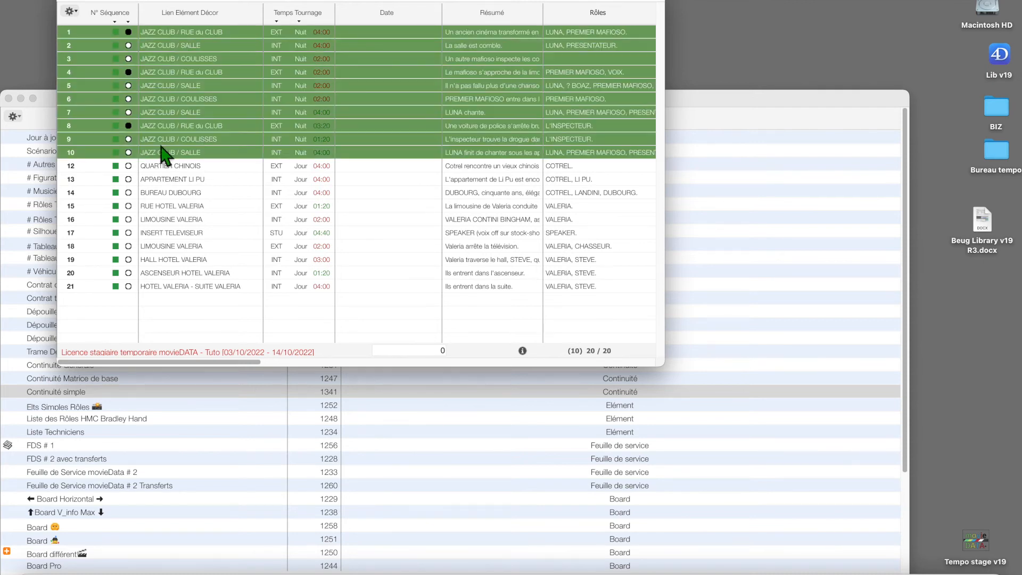
click(70, 11)
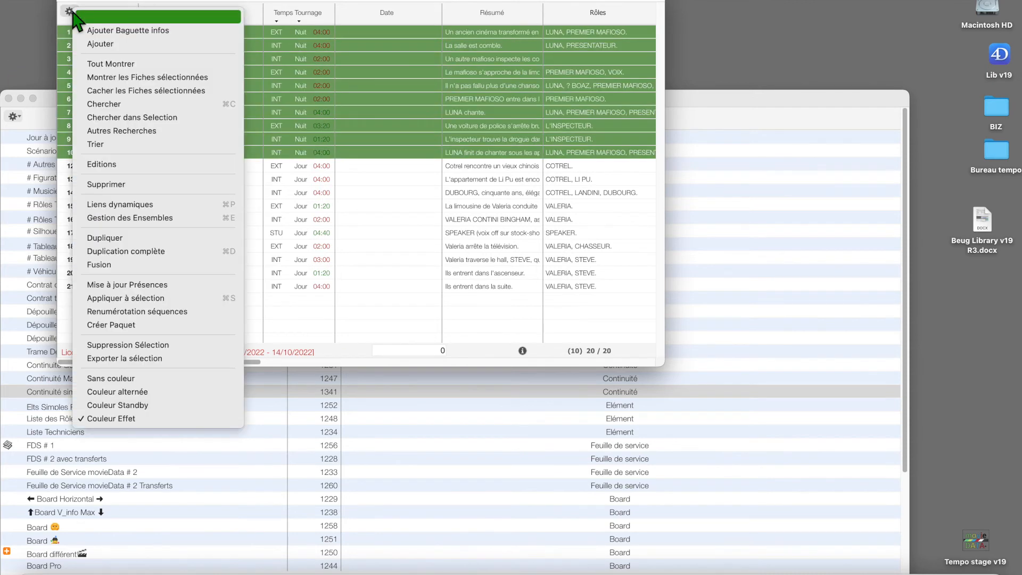
click(125, 164)
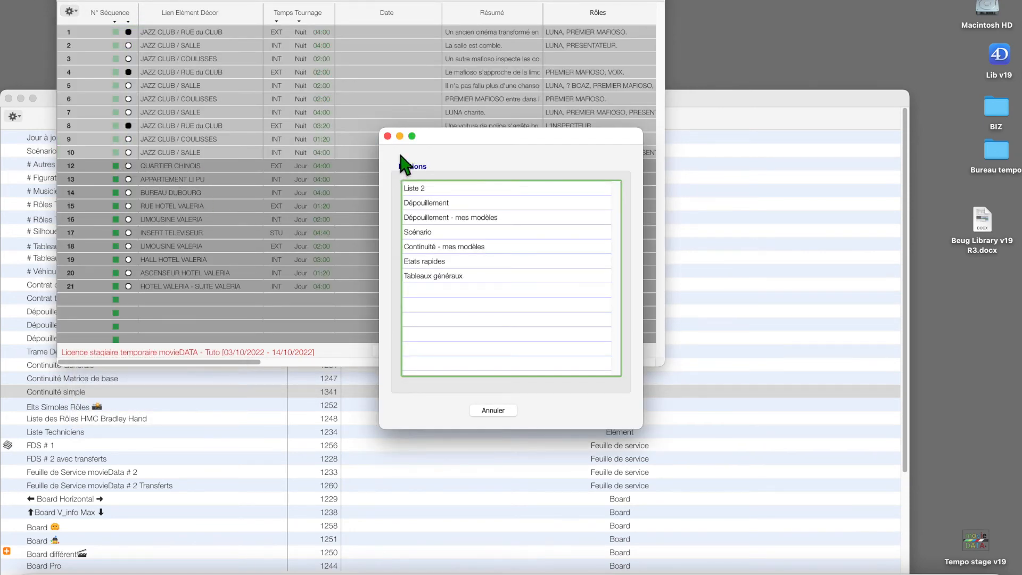
drag(468, 142, 354, 31)
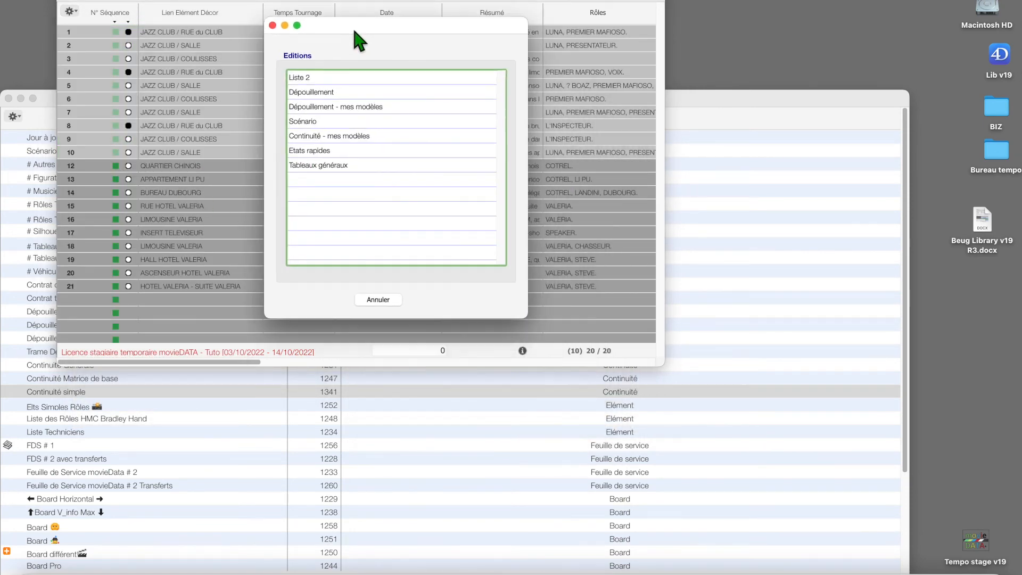
click(373, 106)
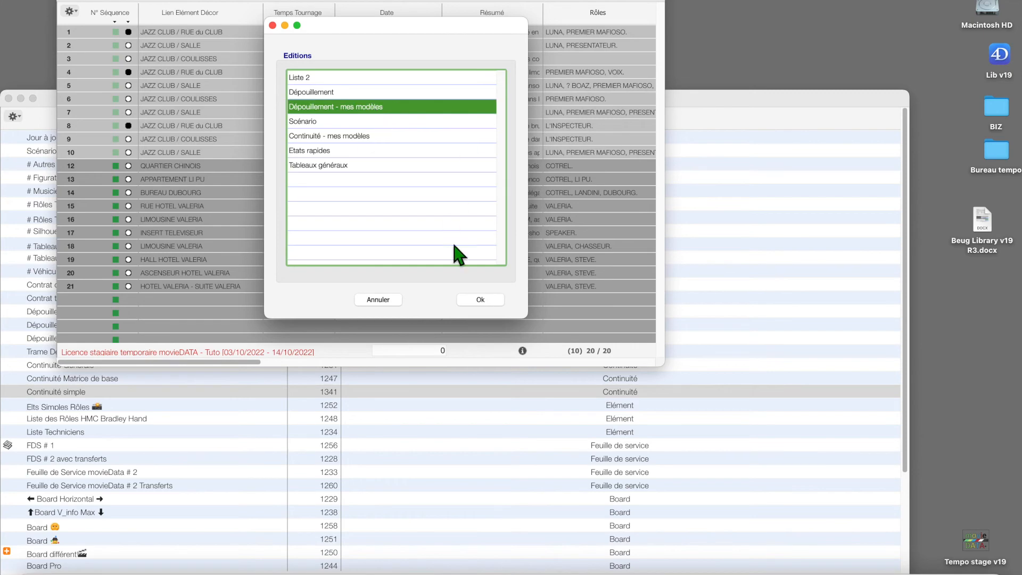
click(484, 301)
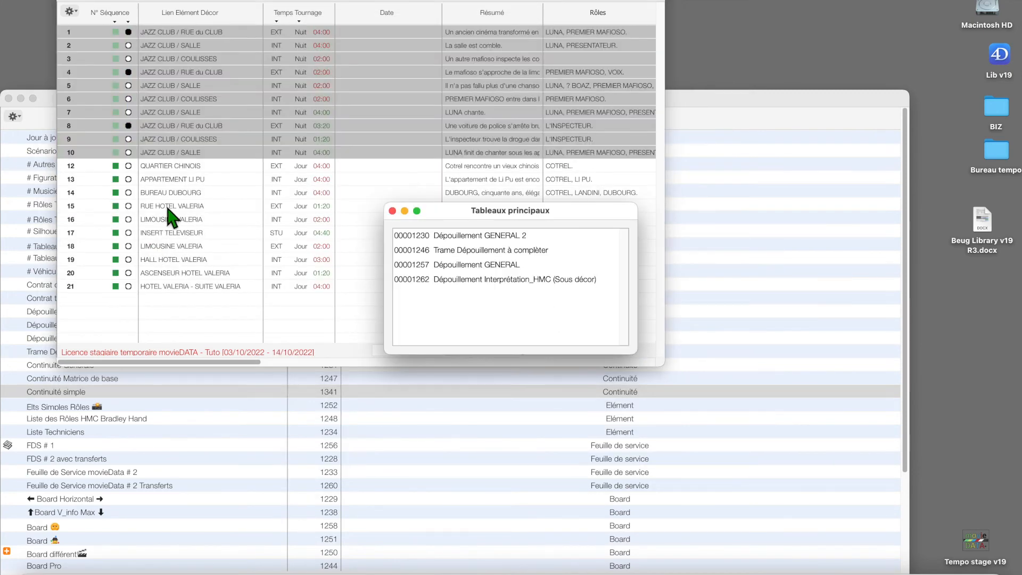
Produce the edition from the Dépouillement GENERAL template, then move its window up and enlarge it.
drag(563, 208, 509, 124)
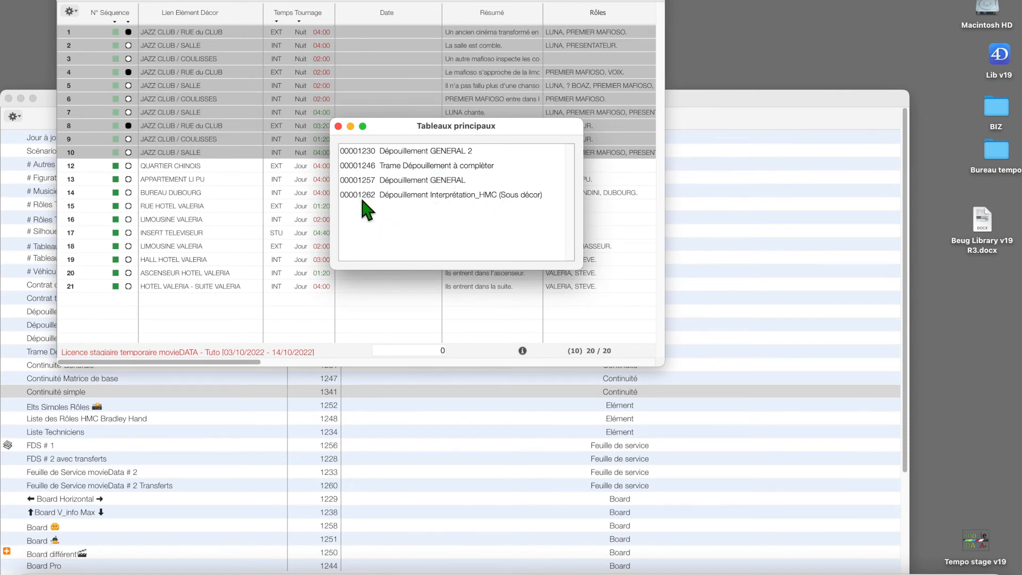
double_click(417, 183)
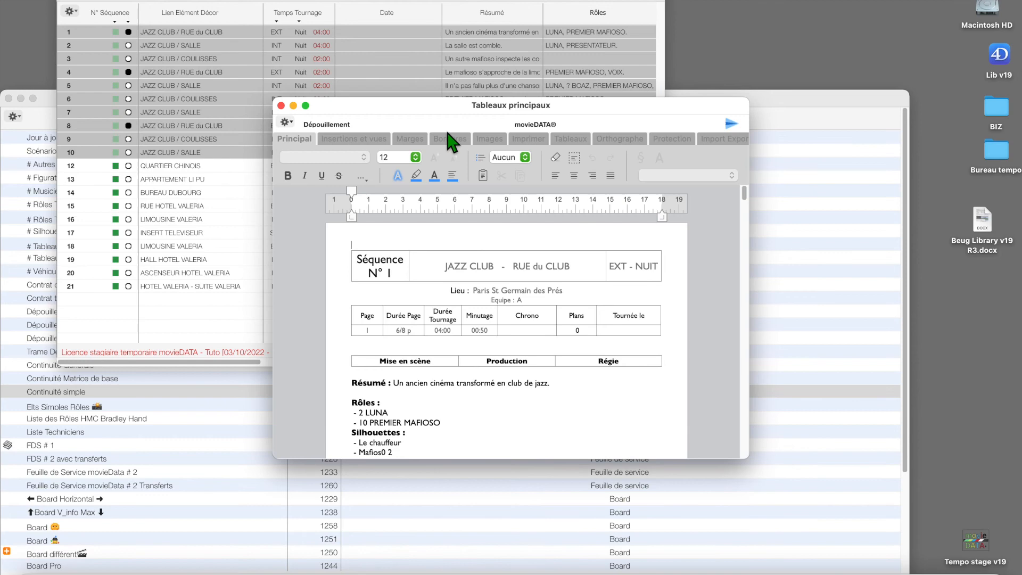
drag(418, 103, 288, 1)
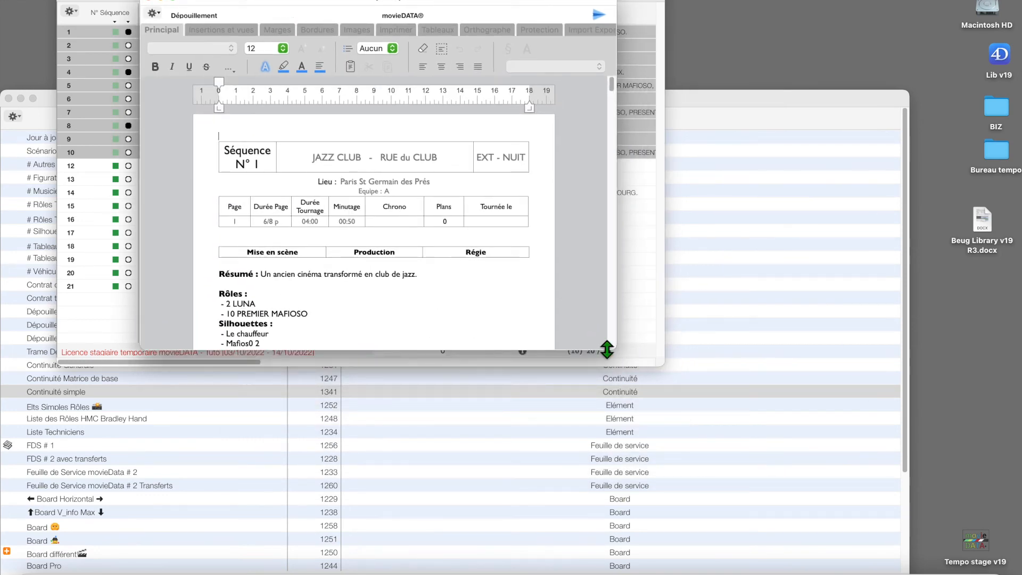
drag(614, 348, 715, 565)
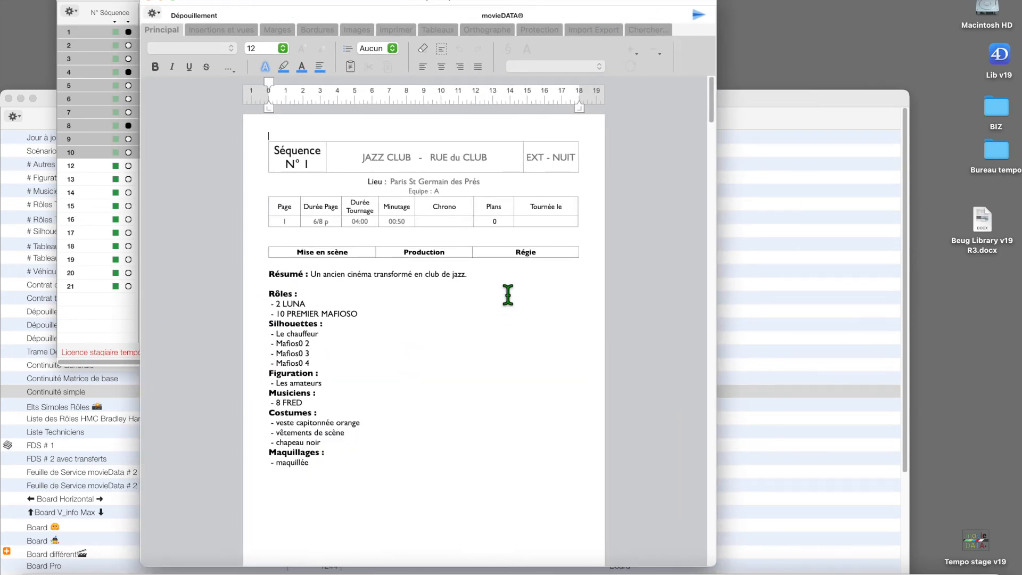
Look through the breakdown pages for sequences 1 to 6, then close the edition.
scroll(508, 295, down, 5)
scroll(508, 295, down, 10)
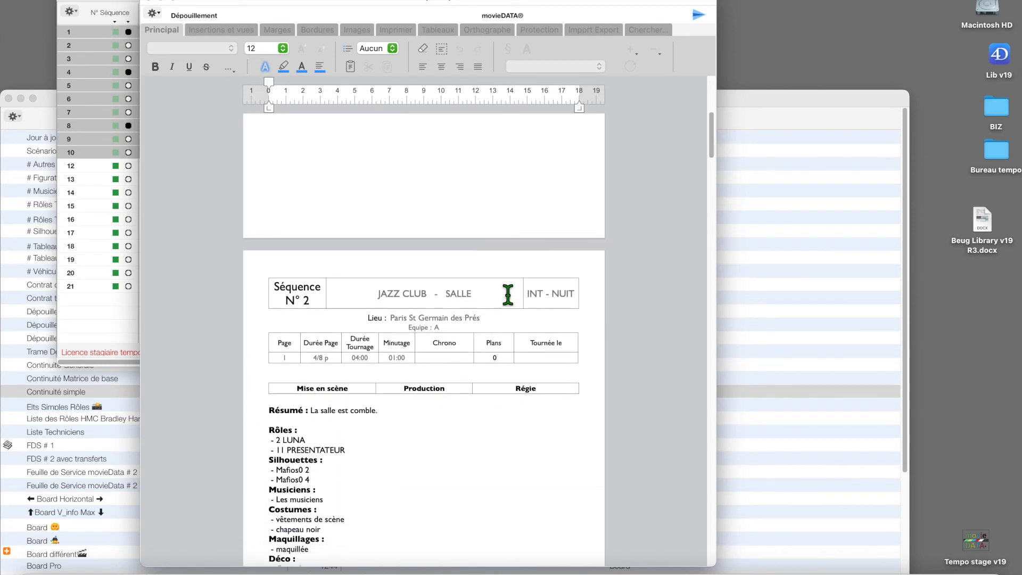
scroll(467, 298, up, 3)
scroll(466, 324, down, 15)
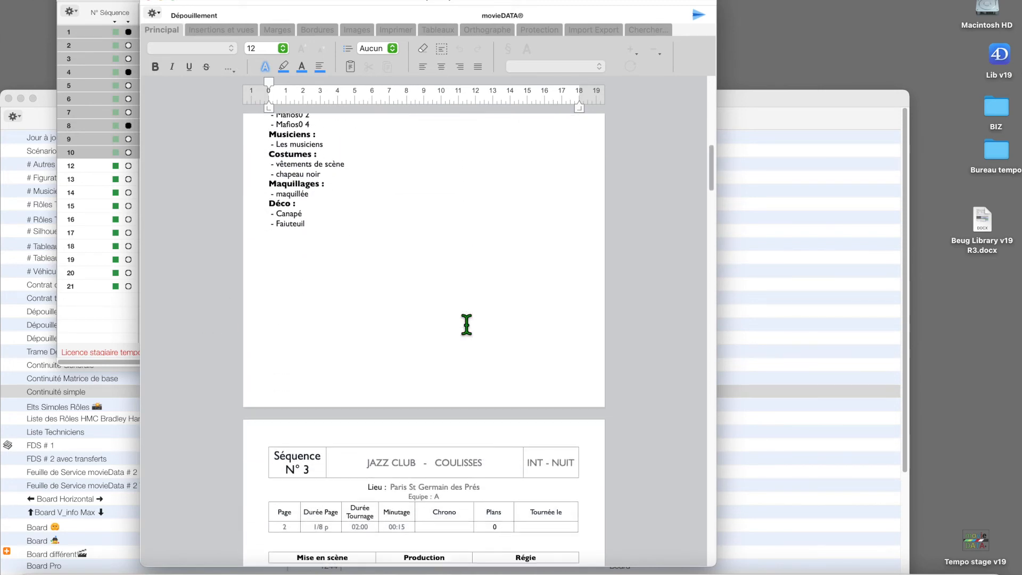
scroll(466, 325, down, 20)
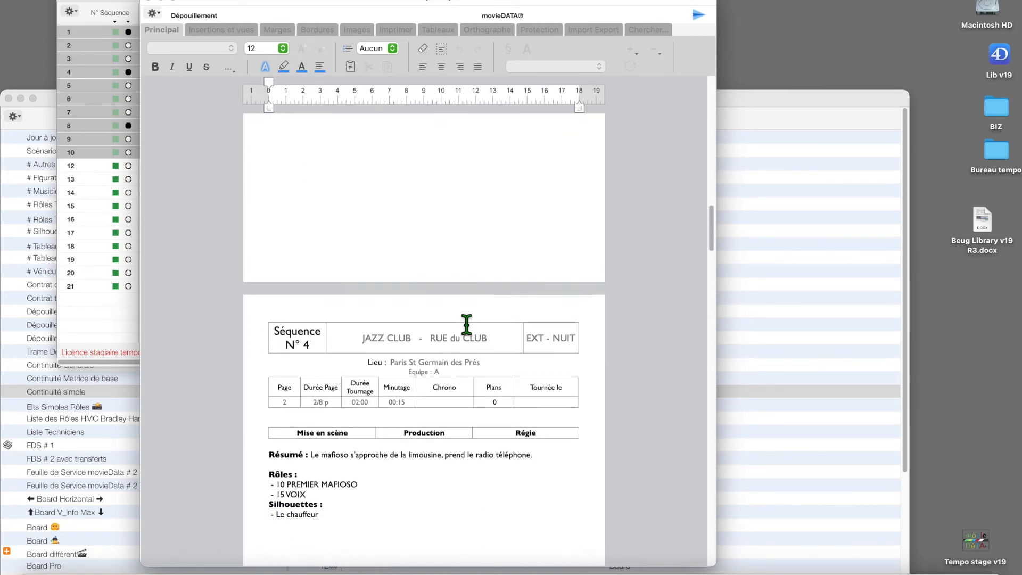
scroll(466, 324, down, 12)
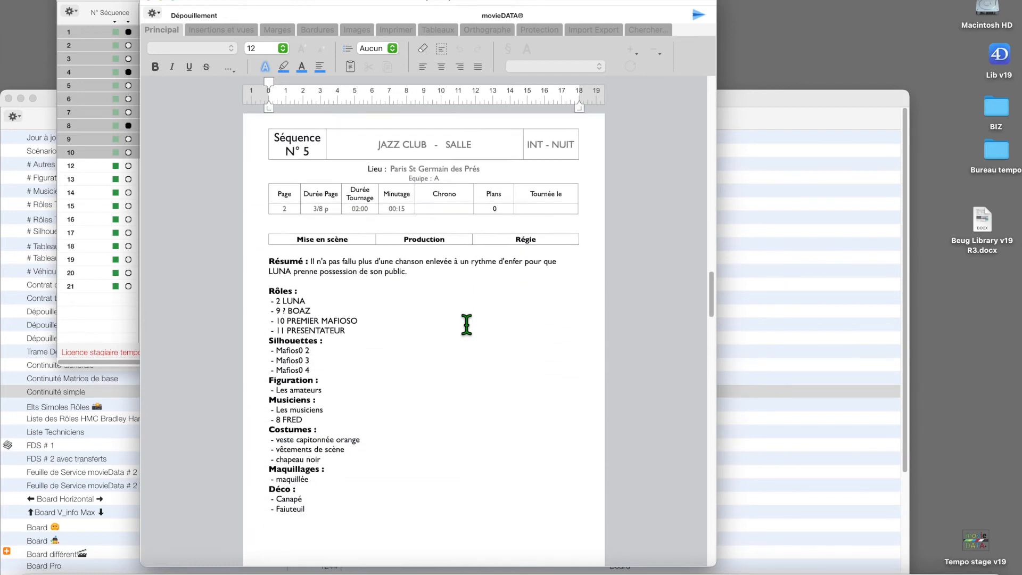
scroll(453, 326, down, 12)
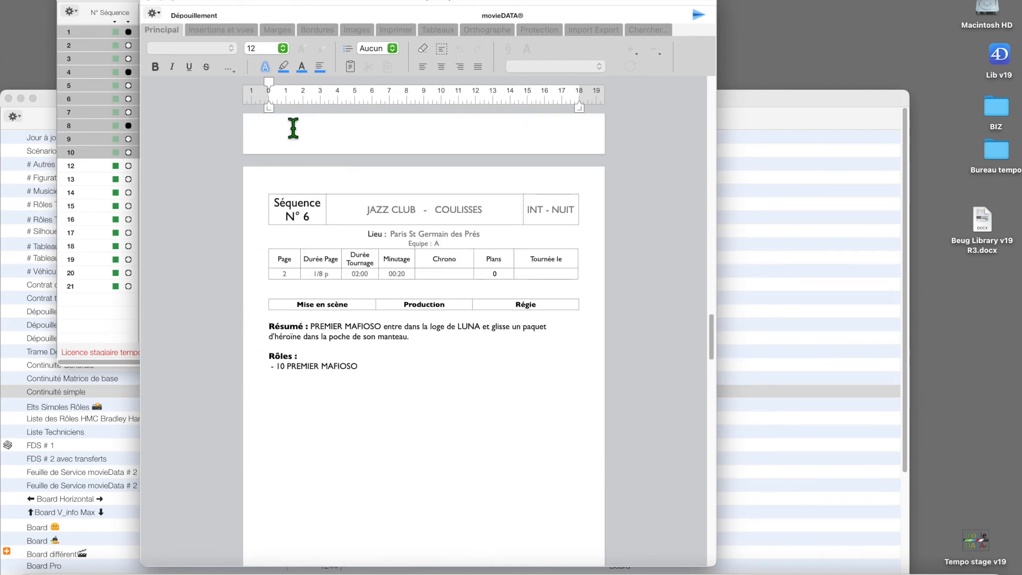
click(145, 0)
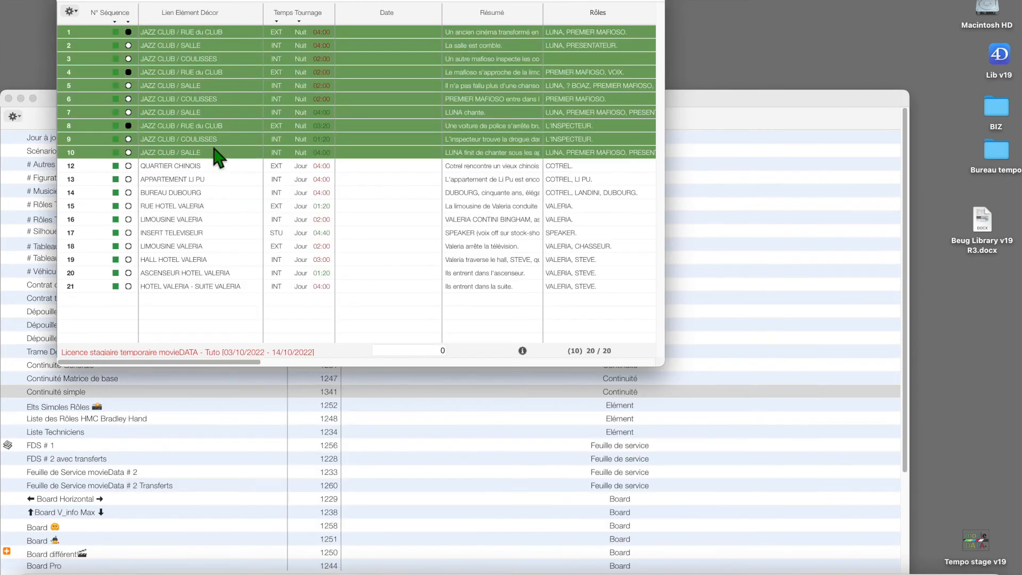
Produce a "Dépouillement - mes modèles" edition of the selected sequences with the Dépouillement GENERAL 2 template.
click(69, 12)
click(122, 167)
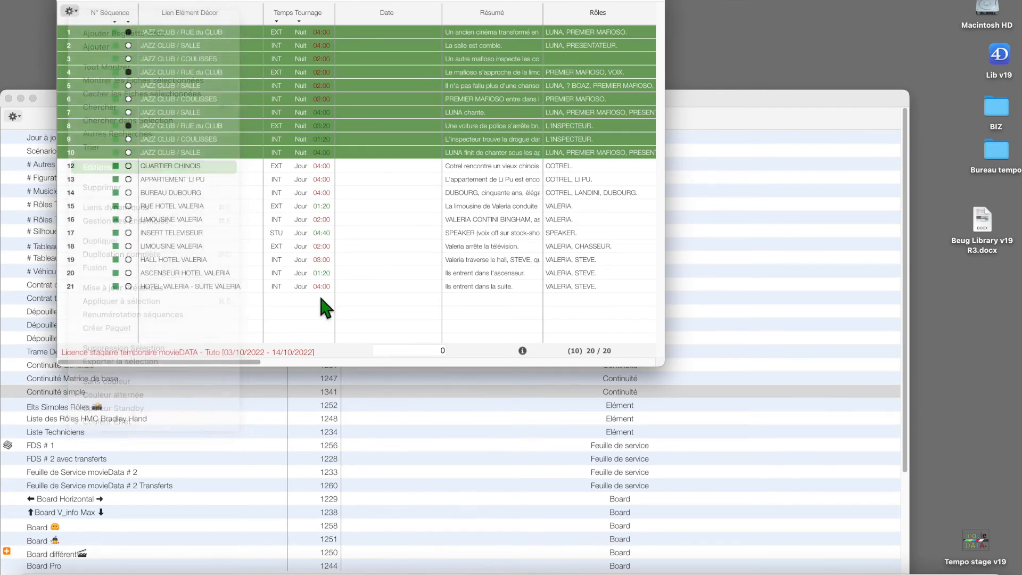
click(456, 216)
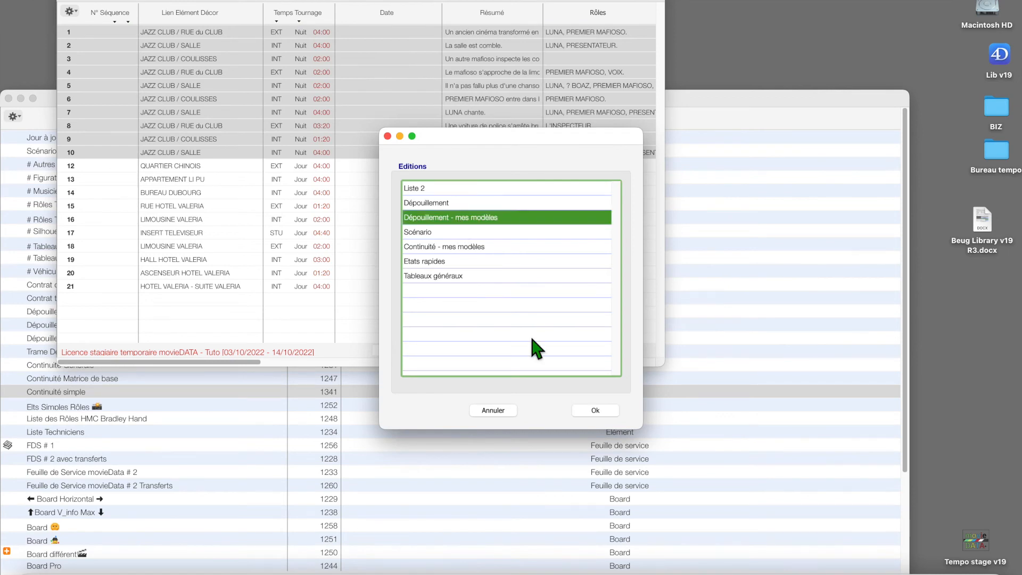
click(605, 411)
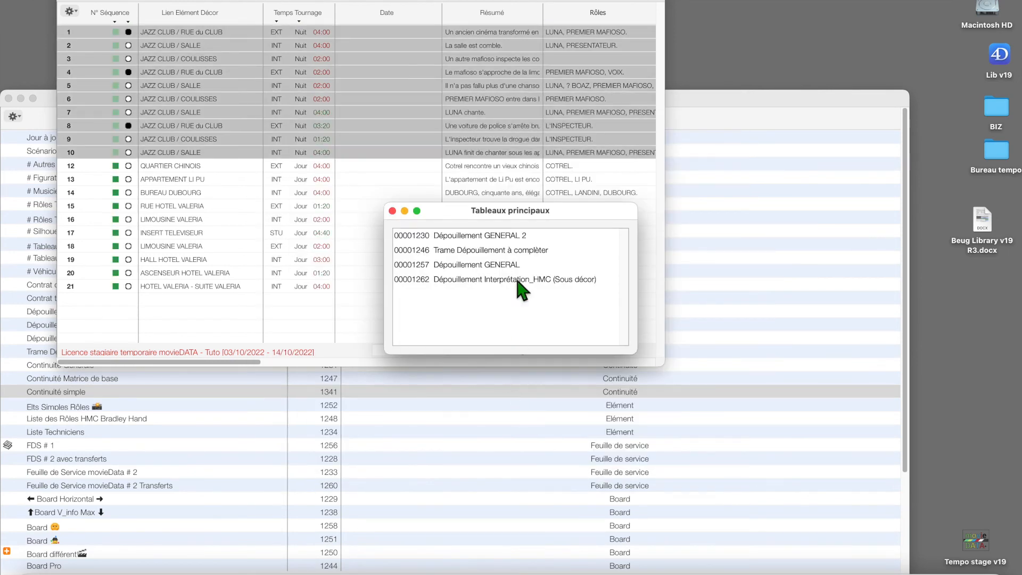
double_click(515, 236)
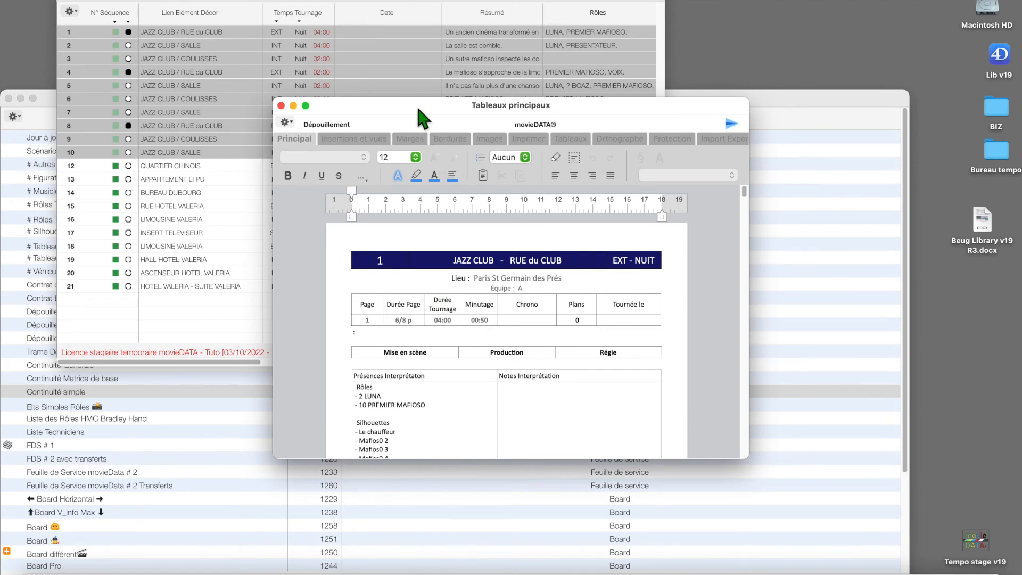
Enlarge the Dépouillement GENERAL 2 edition window and look through its sequence pages.
drag(416, 104, 345, 32)
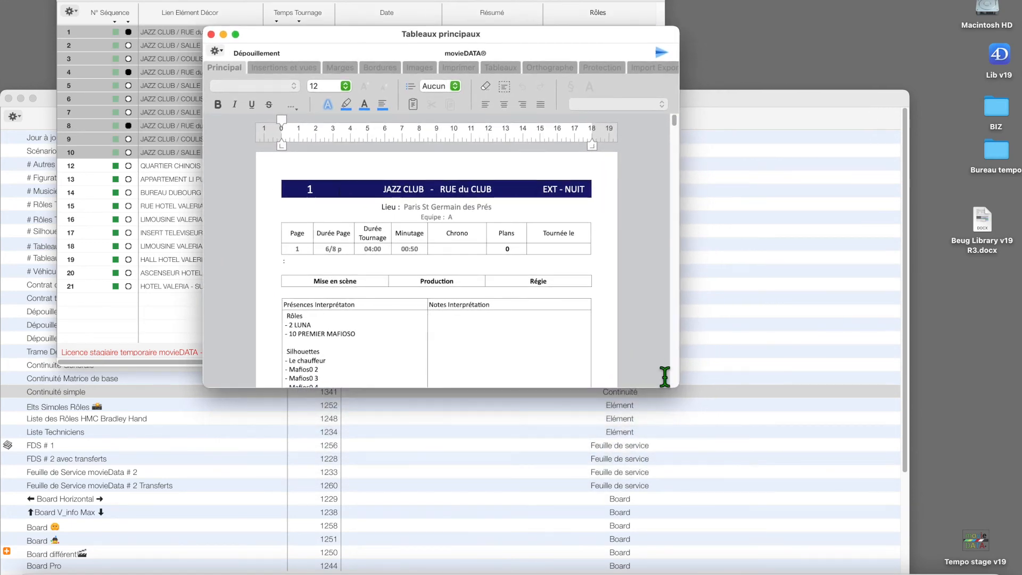
drag(677, 384, 769, 572)
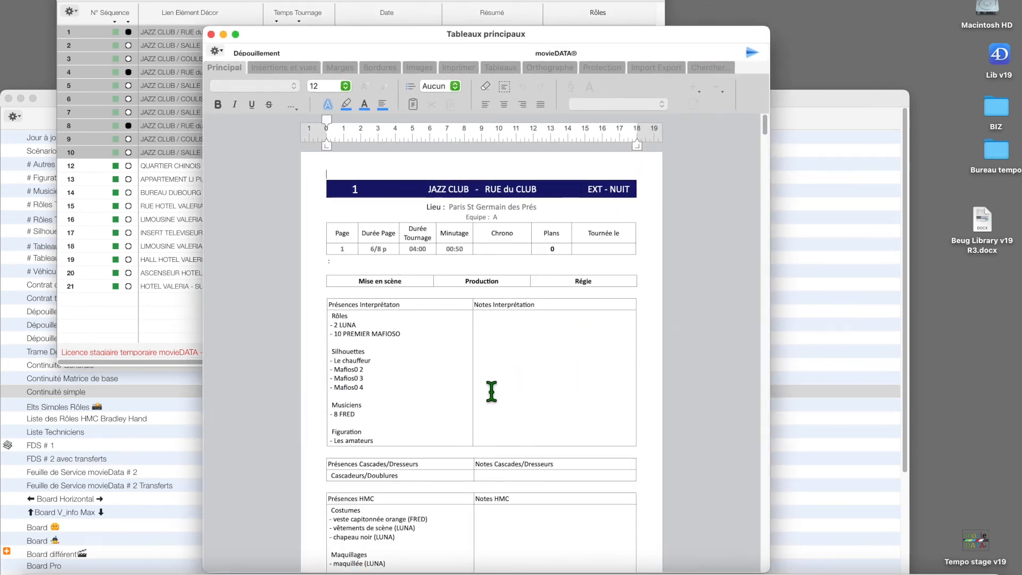
scroll(509, 399, down, 10)
scroll(556, 317, down, 15)
scroll(555, 316, down, 15)
scroll(555, 317, down, 15)
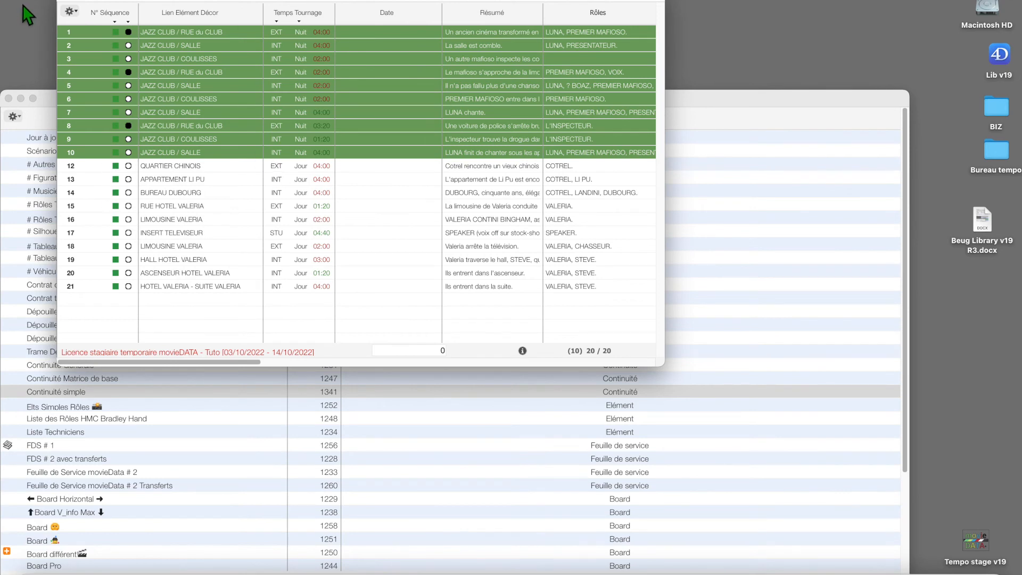
Start a "Continuité - mes modèles" edition of the selected sequences with the Continuité simple template.
click(70, 11)
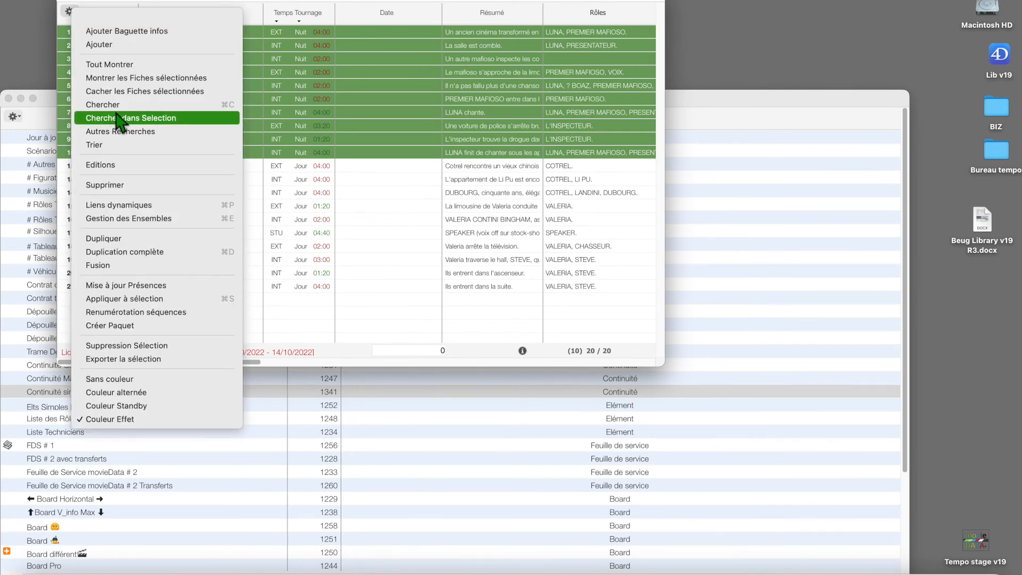
click(133, 164)
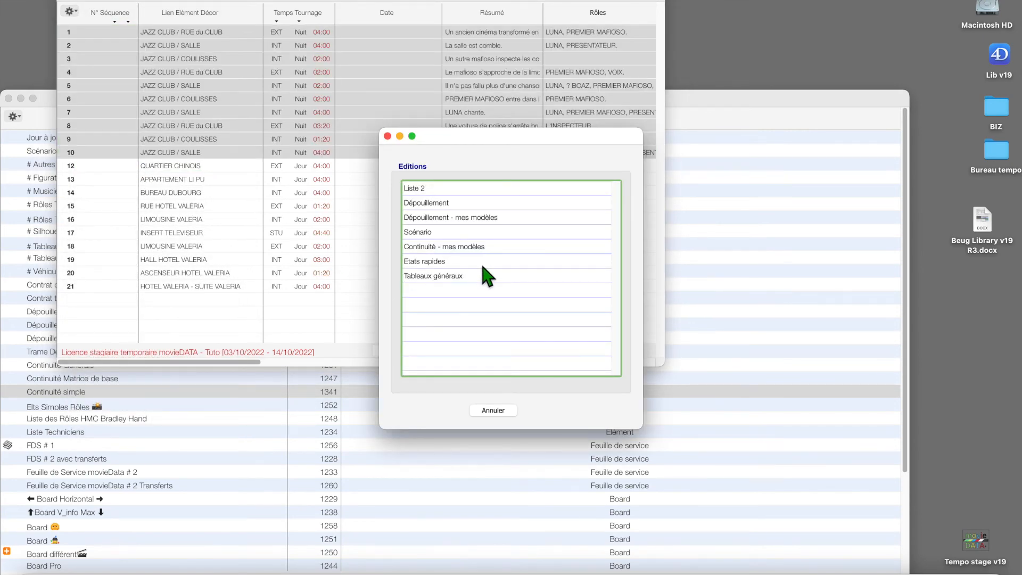
click(485, 246)
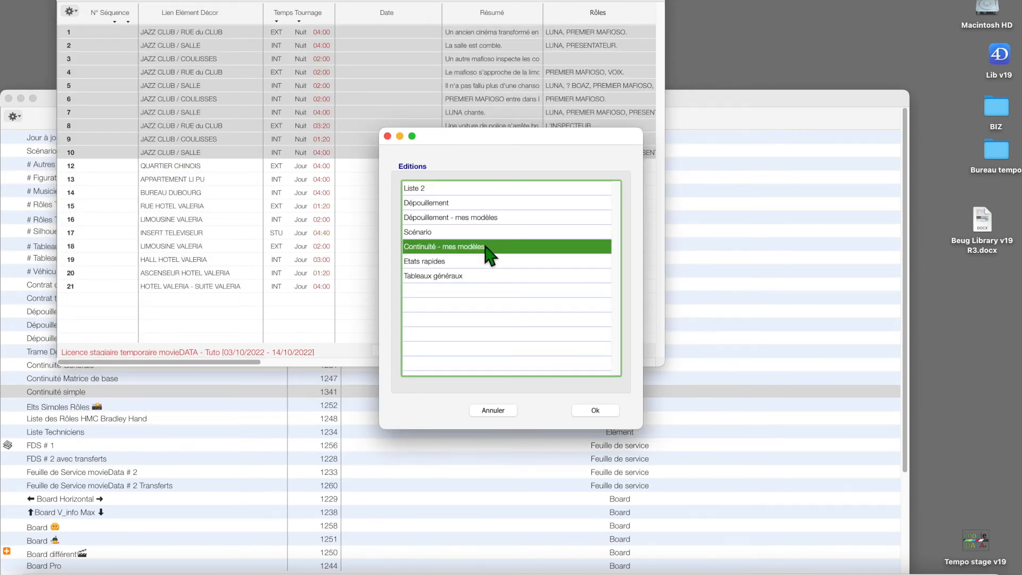
click(587, 410)
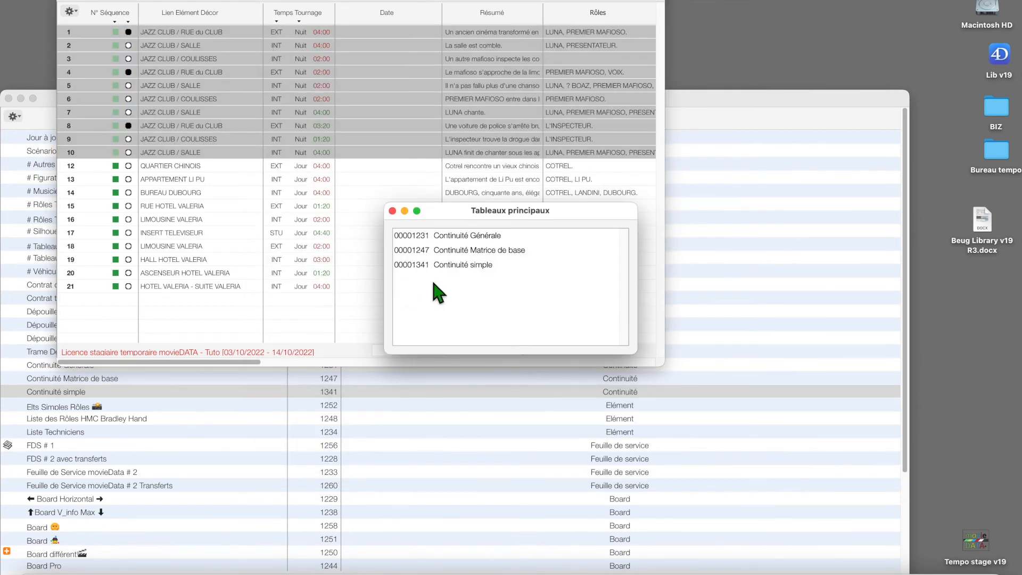
double_click(458, 268)
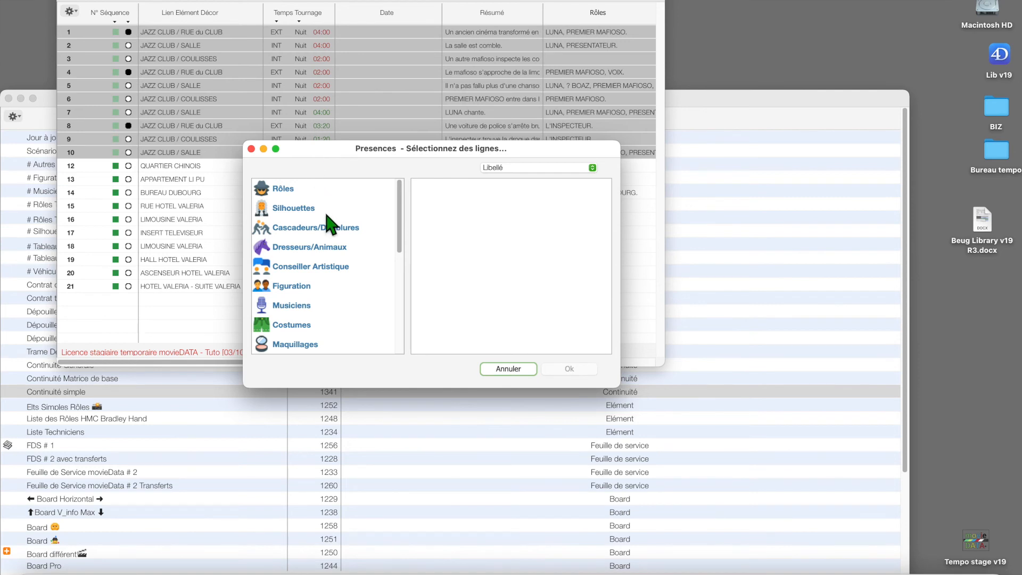
Choose Rôles, Musiciens and Costumes as the presences to include in the continuity and validate.
click(282, 199)
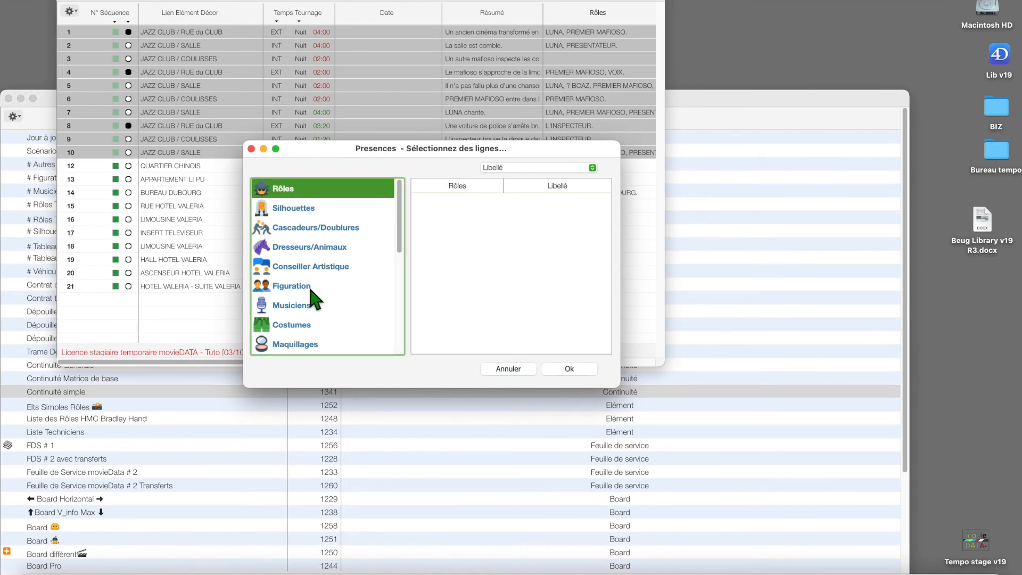
super+click(310, 302)
scroll(373, 290, down, 5)
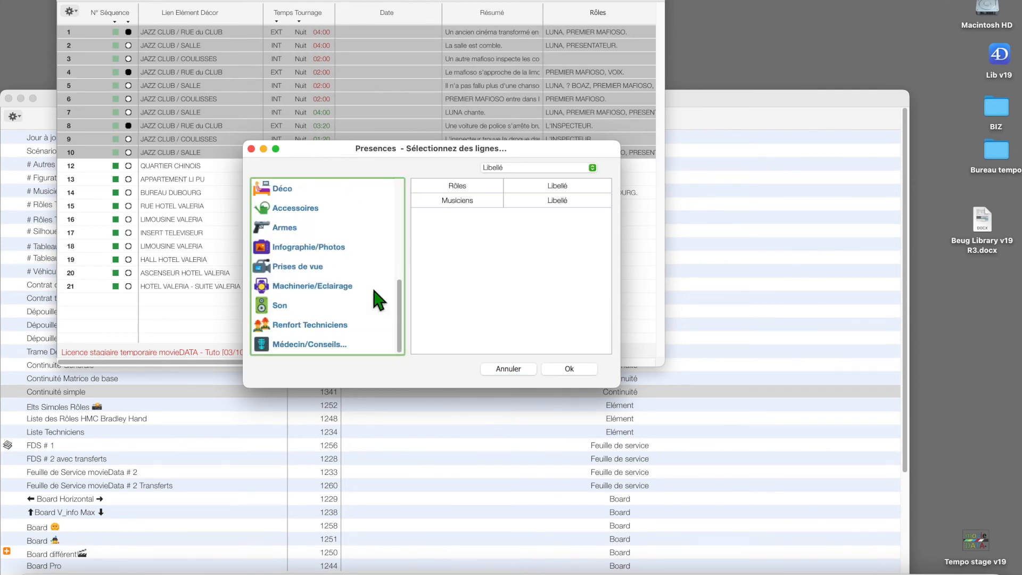
scroll(374, 290, up, 2)
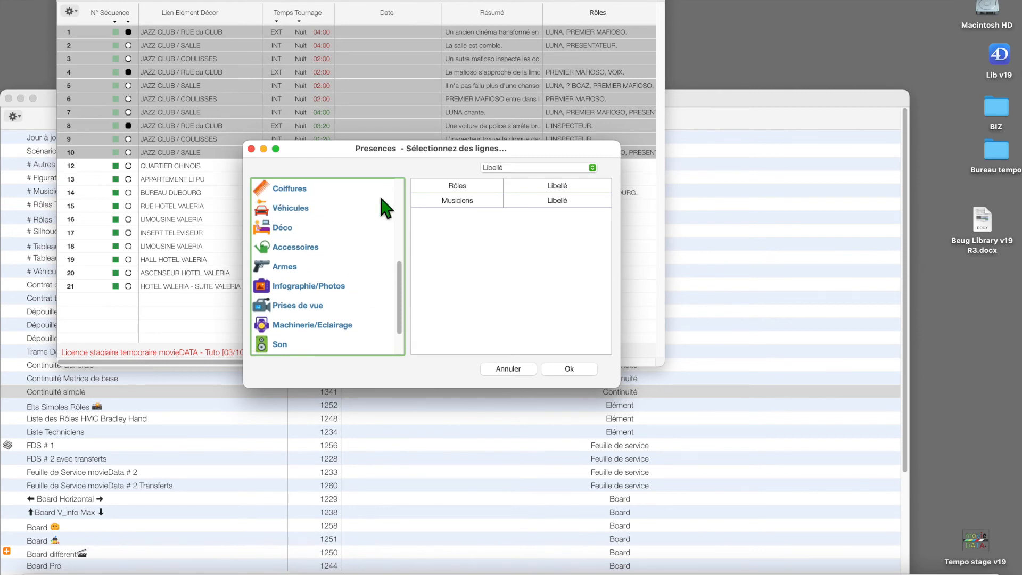
scroll(381, 227, up, 1)
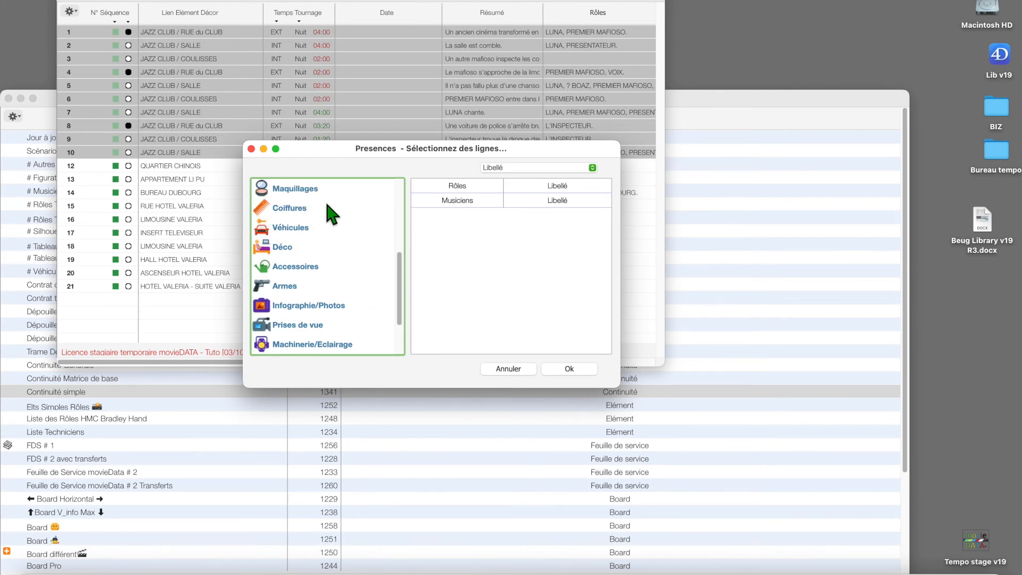
scroll(326, 205, up, 1)
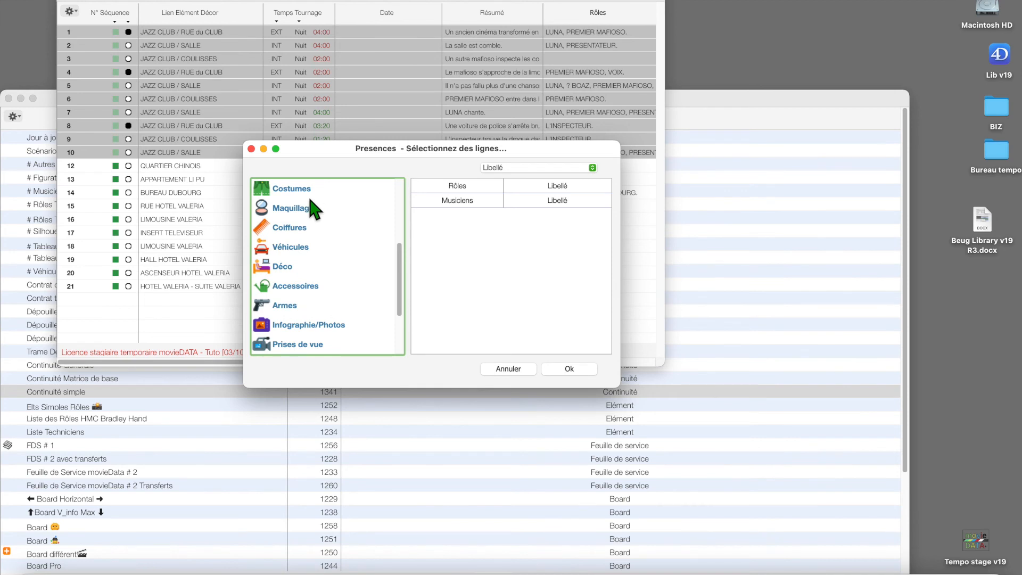
super+click(307, 189)
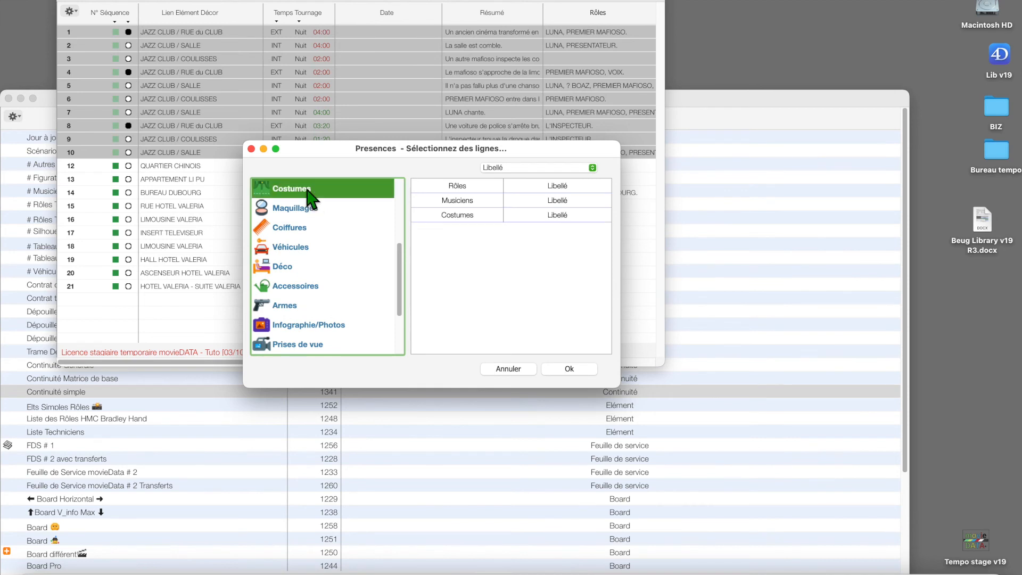
click(569, 368)
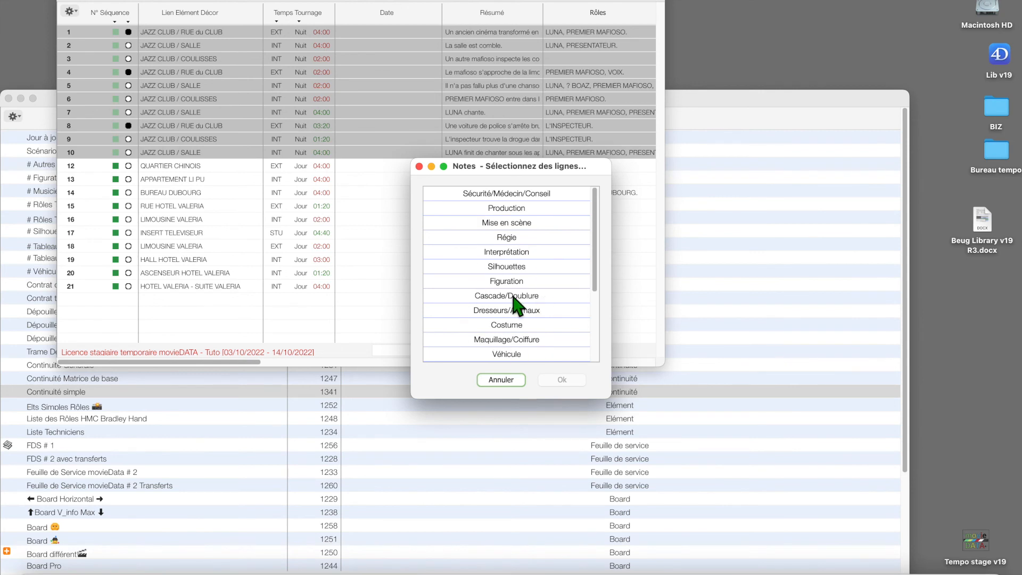
Choose Mise en scène and Interprétation as the notes to include in the continuity and validate.
click(539, 222)
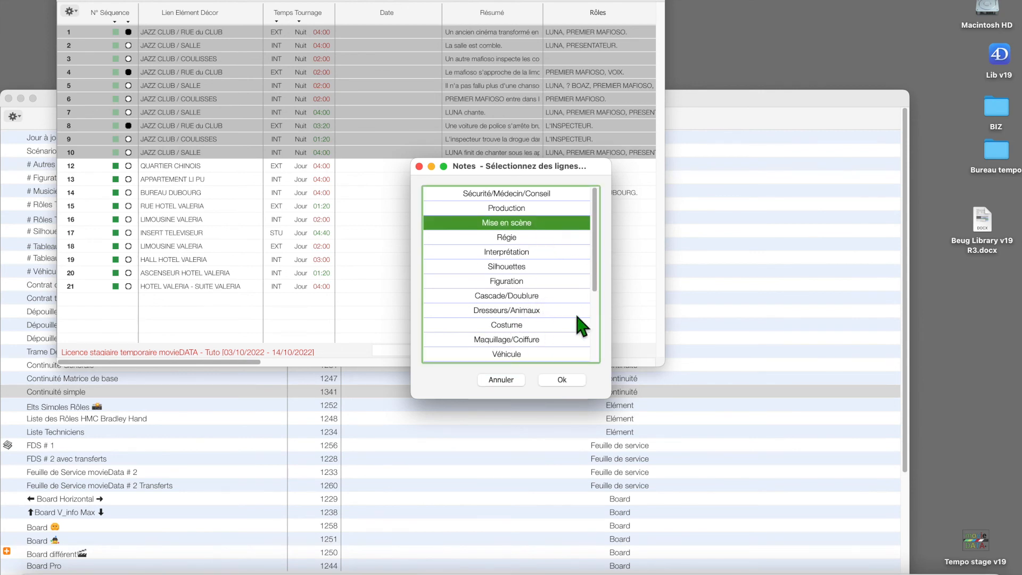
super+click(531, 252)
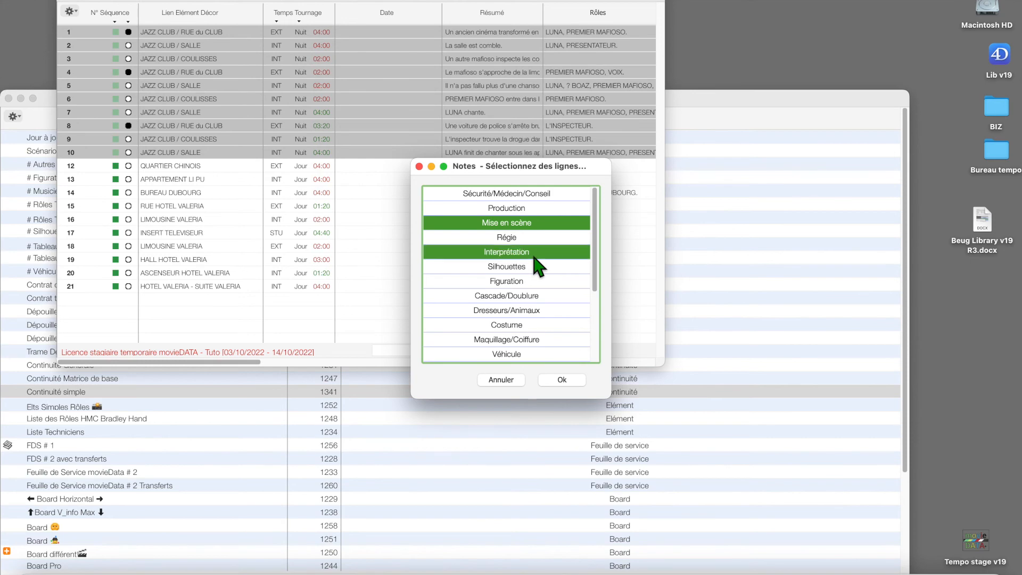
click(561, 379)
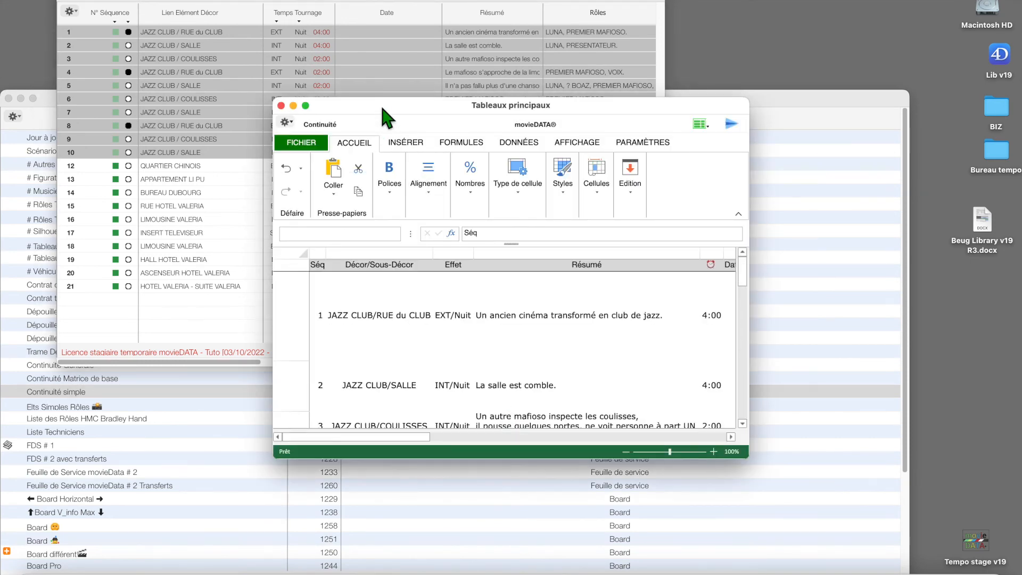
Enlarge the continuity window to show all columns, and fit the height of all table rows to their content.
drag(357, 103, 110, 9)
drag(475, 356, 1007, 467)
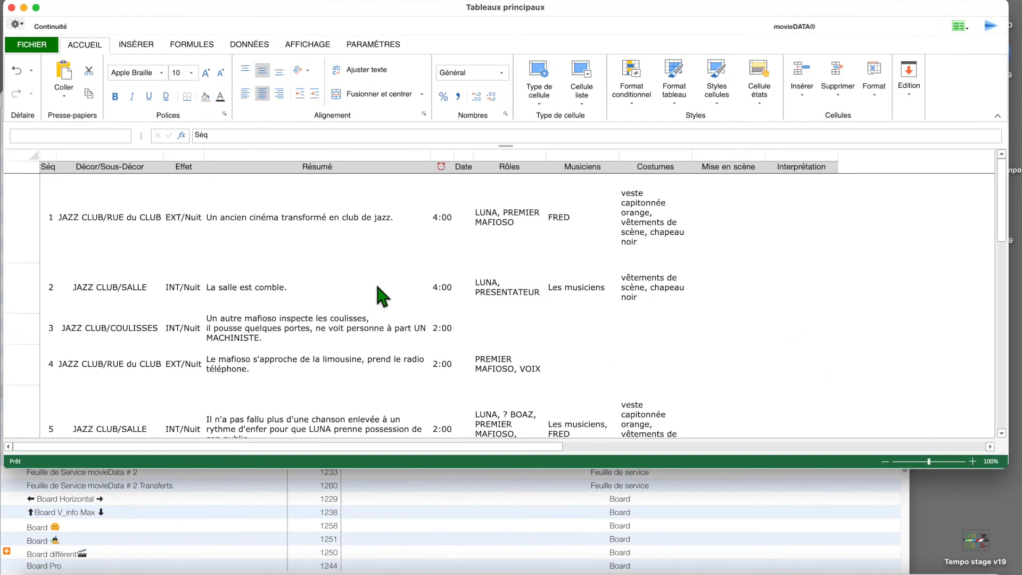
scroll(372, 295, down, 5)
scroll(373, 295, up, 5)
click(21, 157)
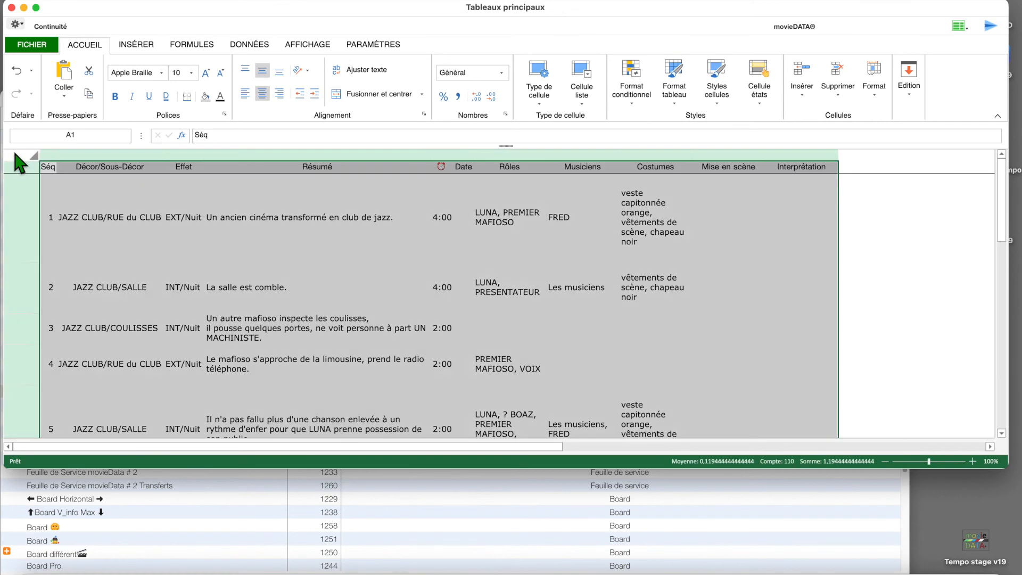
double_click(20, 262)
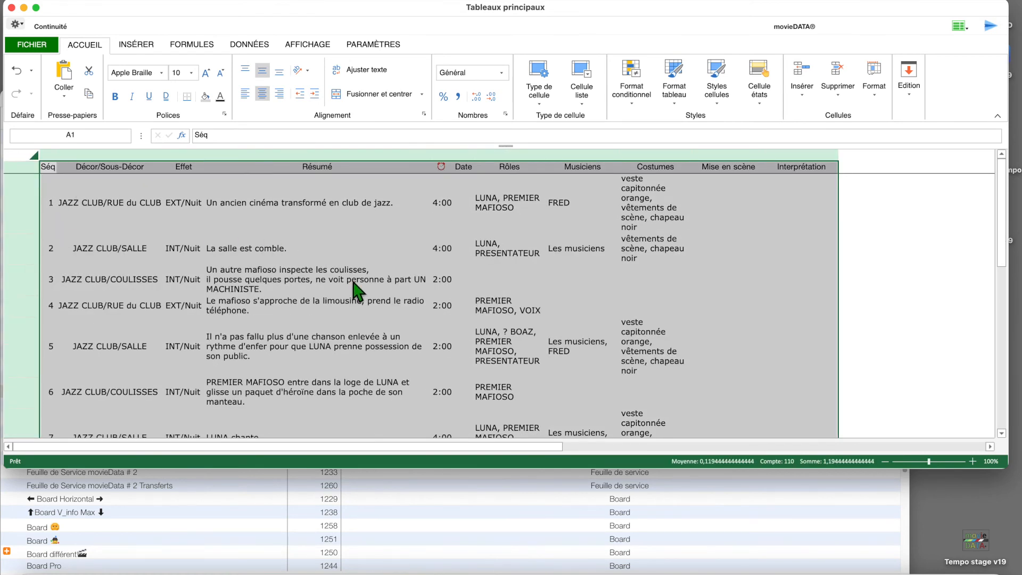
Deselect the whole table and set the continuity's zoom to 85%.
click(594, 344)
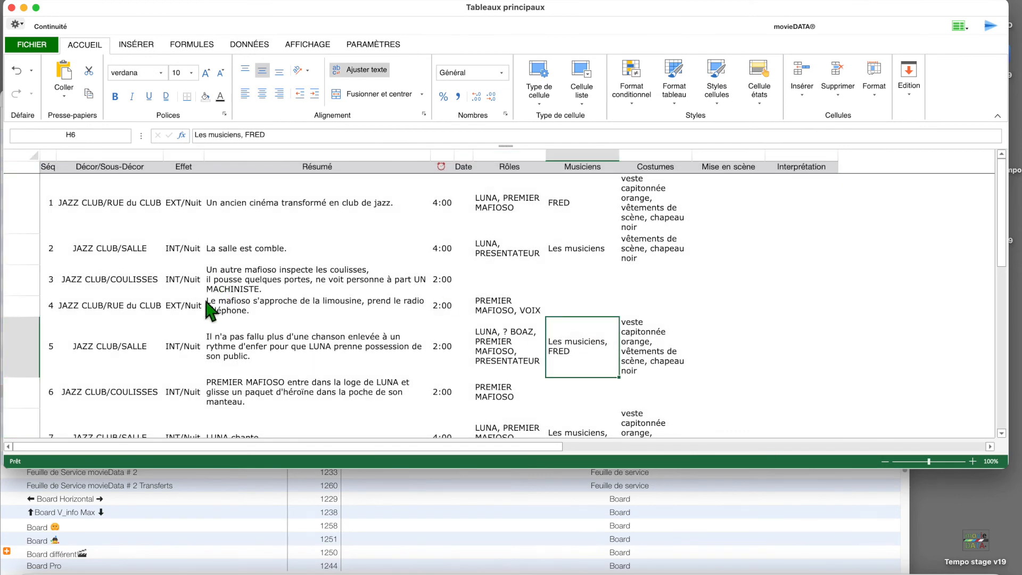
scroll(204, 294, down, 4)
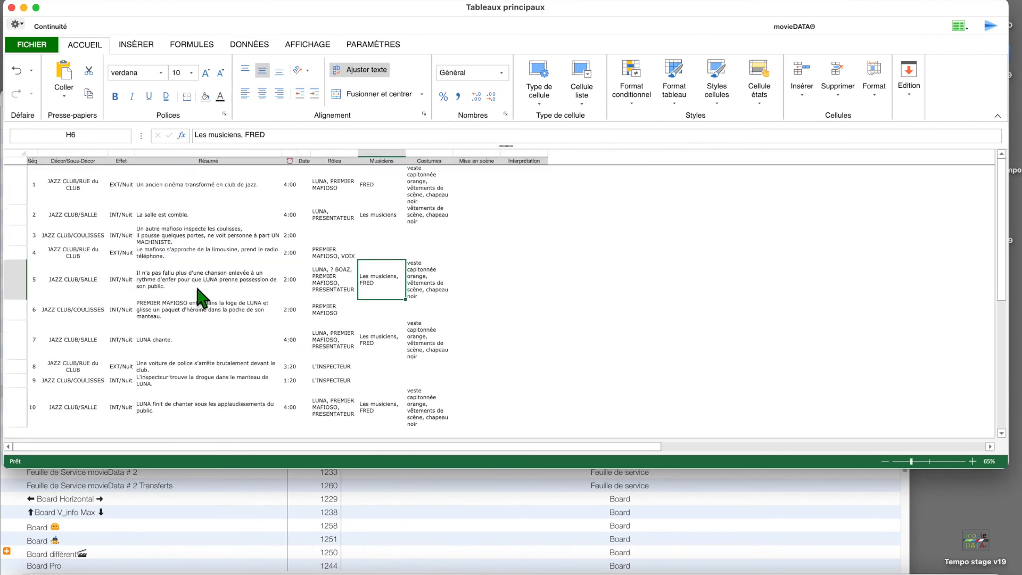
scroll(202, 296, up, 3)
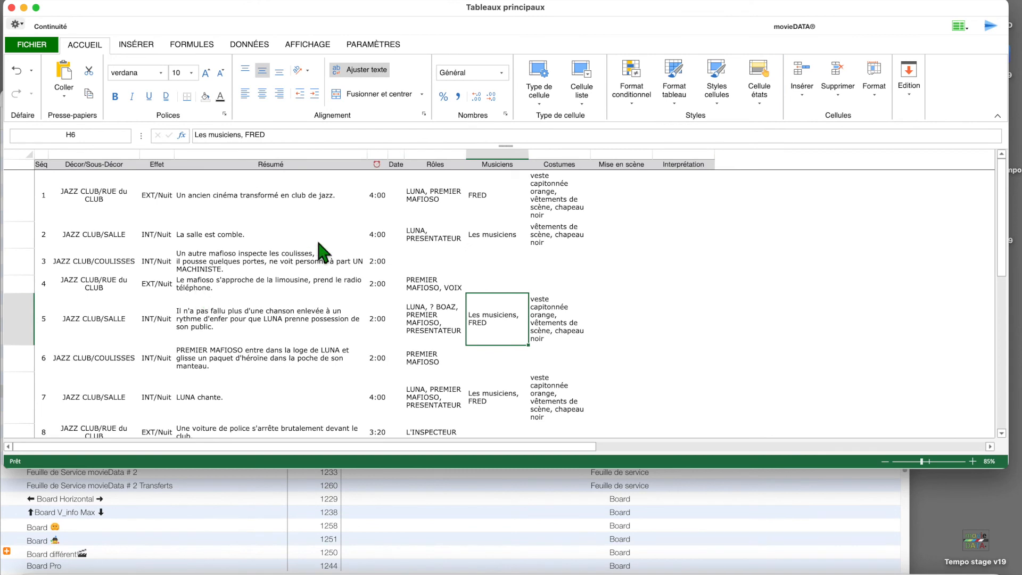
click(412, 288)
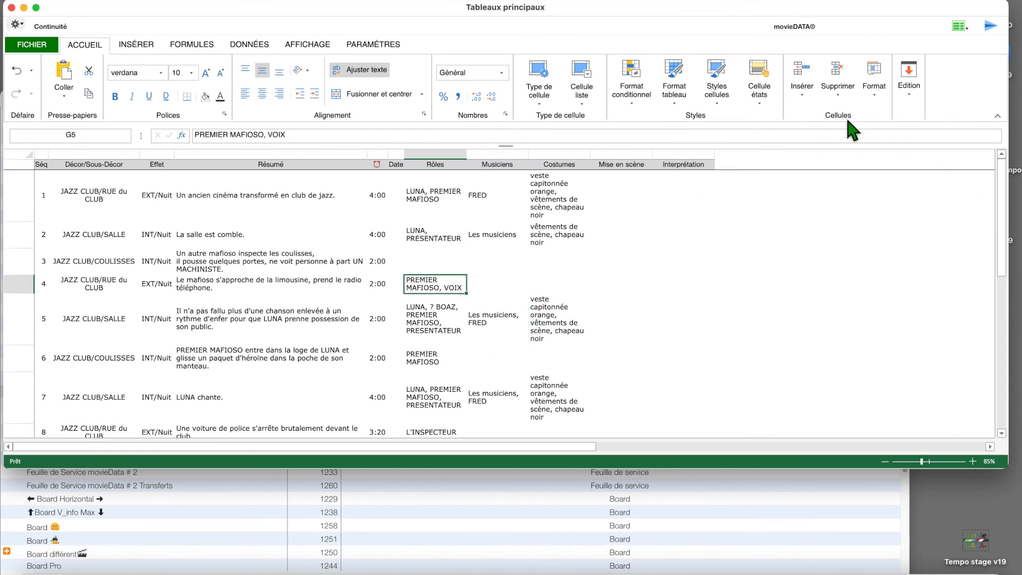
click(308, 47)
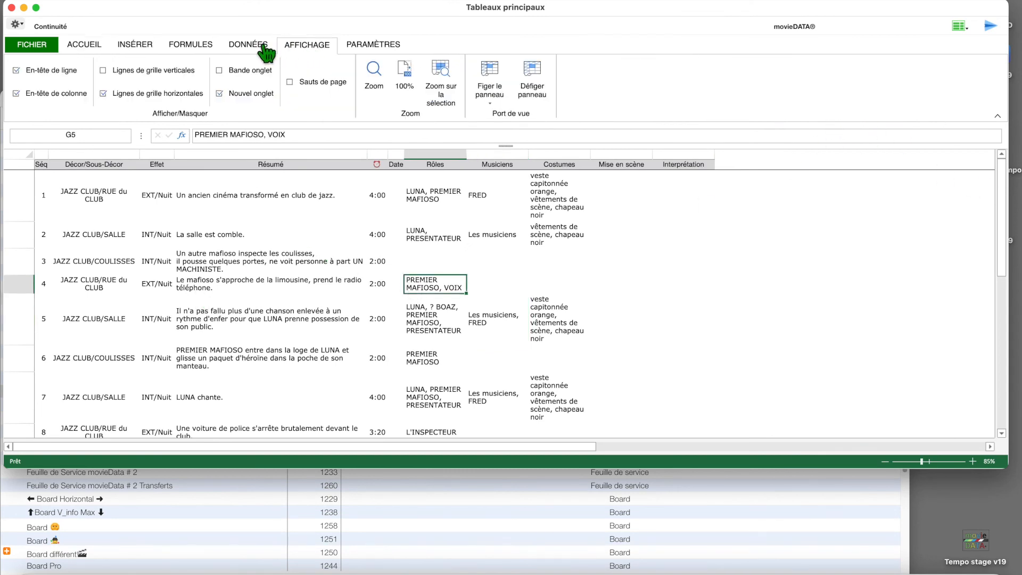
click(254, 46)
click(200, 45)
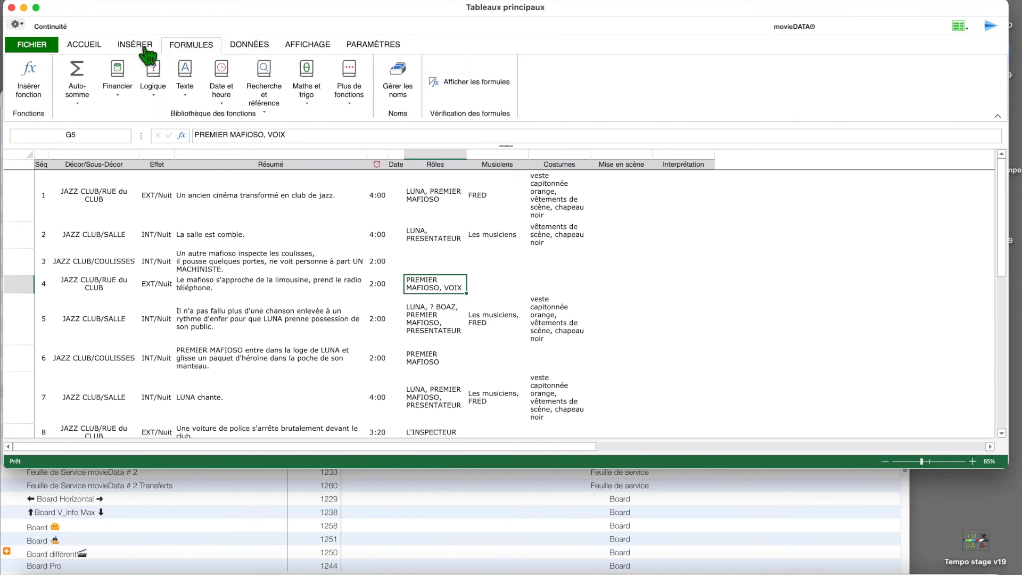
click(77, 46)
click(372, 46)
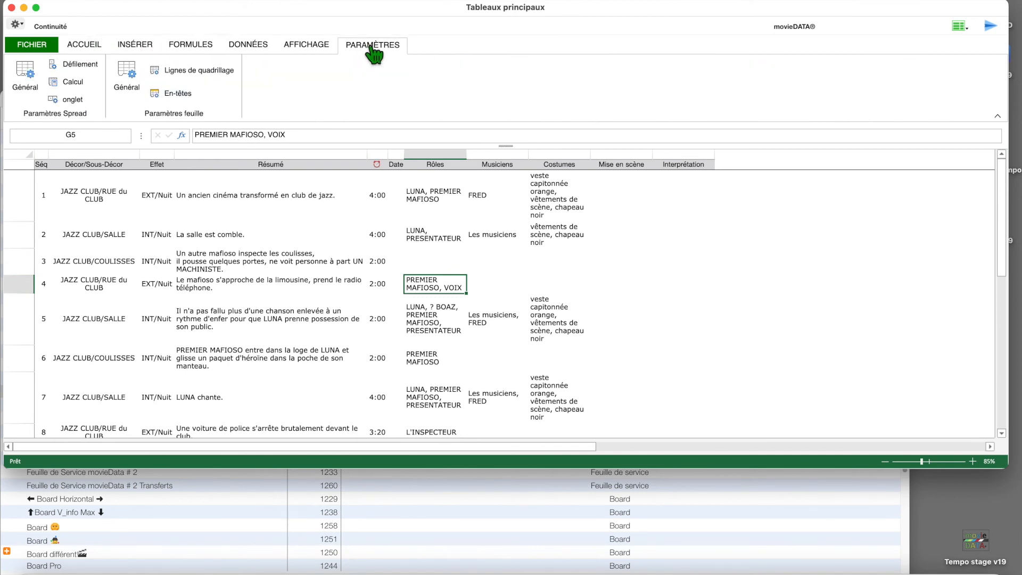
Collapse the ribbon to leave more room for the continuity table, and shift its window slightly.
click(998, 117)
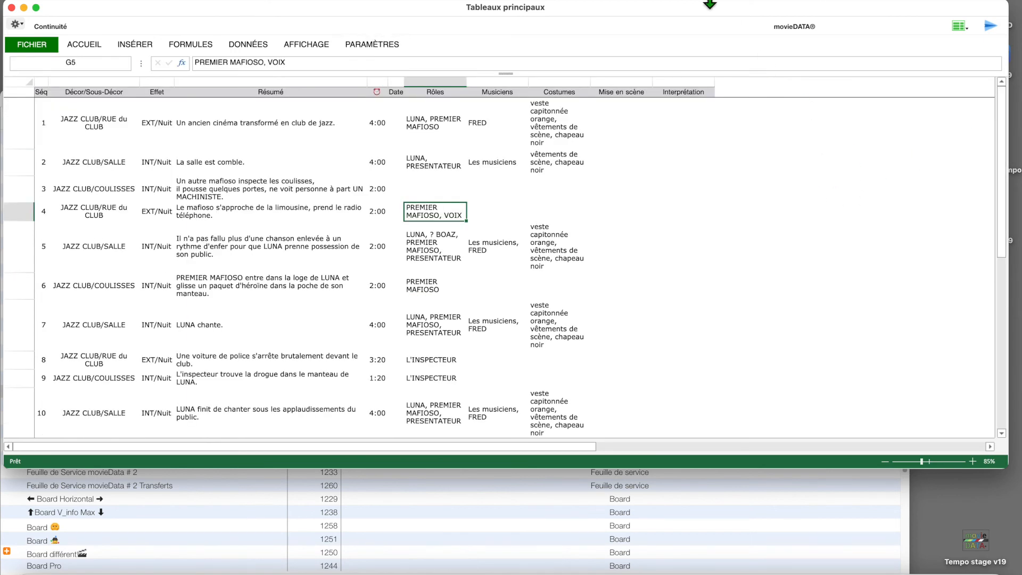
drag(715, 7, 723, 2)
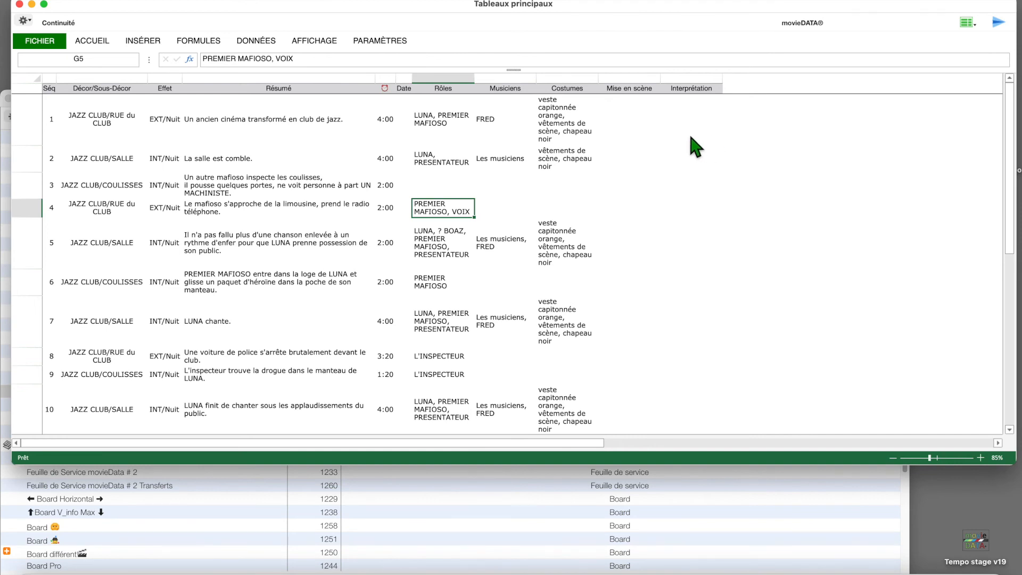
Start an email with the continuity attached and bring up the choice of an address set for recipients, then cancel that choice.
click(995, 23)
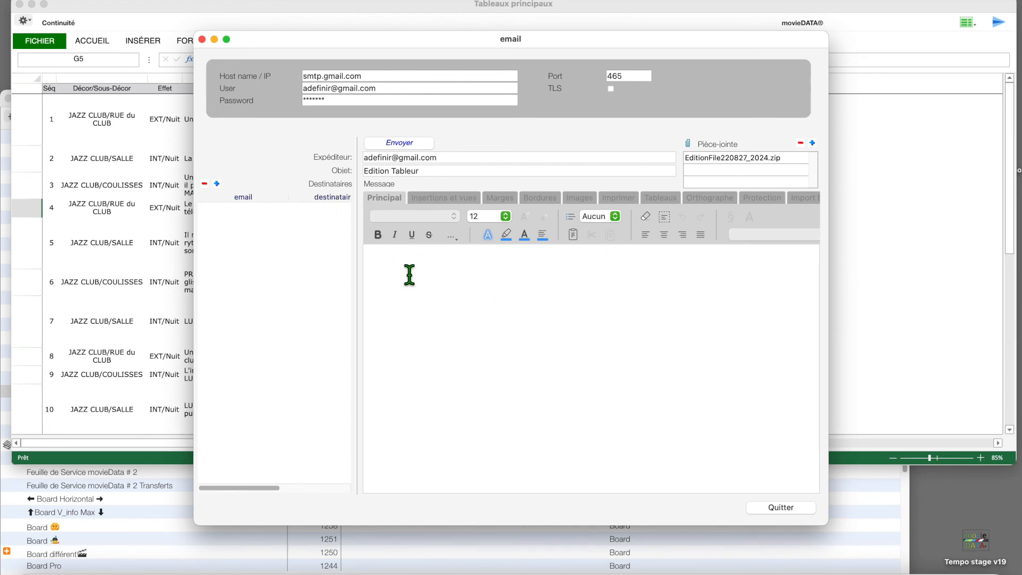
click(216, 183)
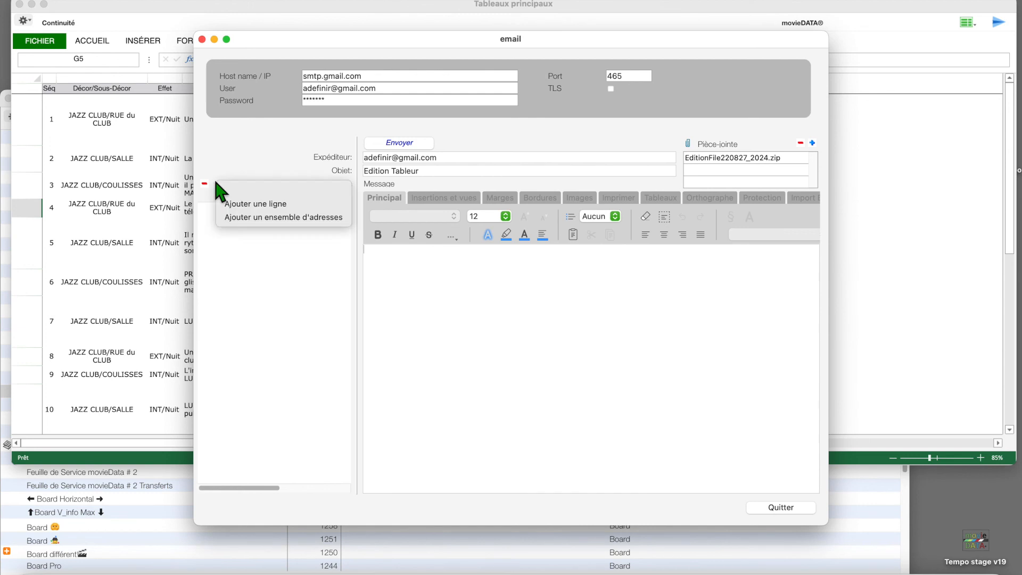
click(248, 217)
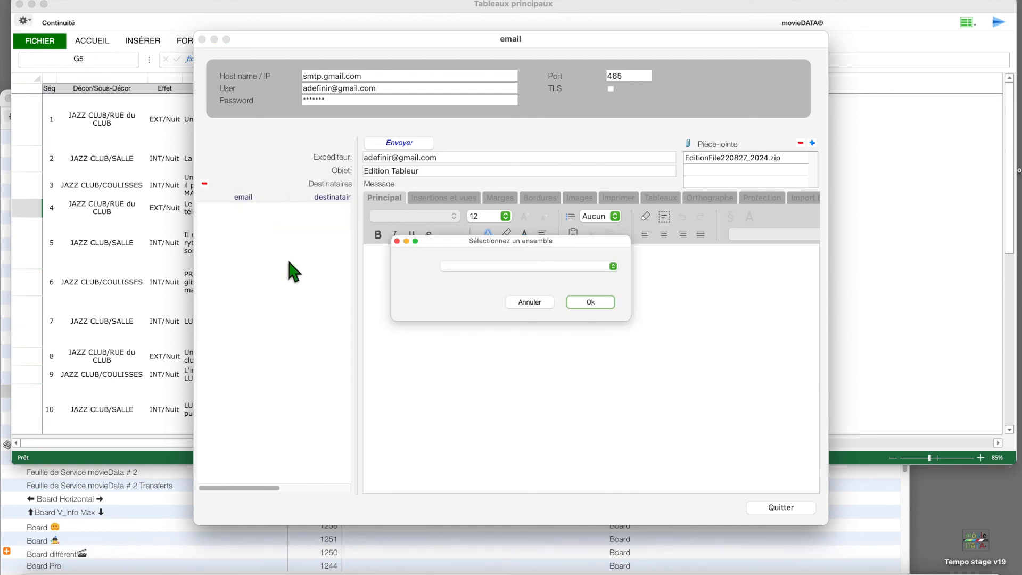
click(531, 302)
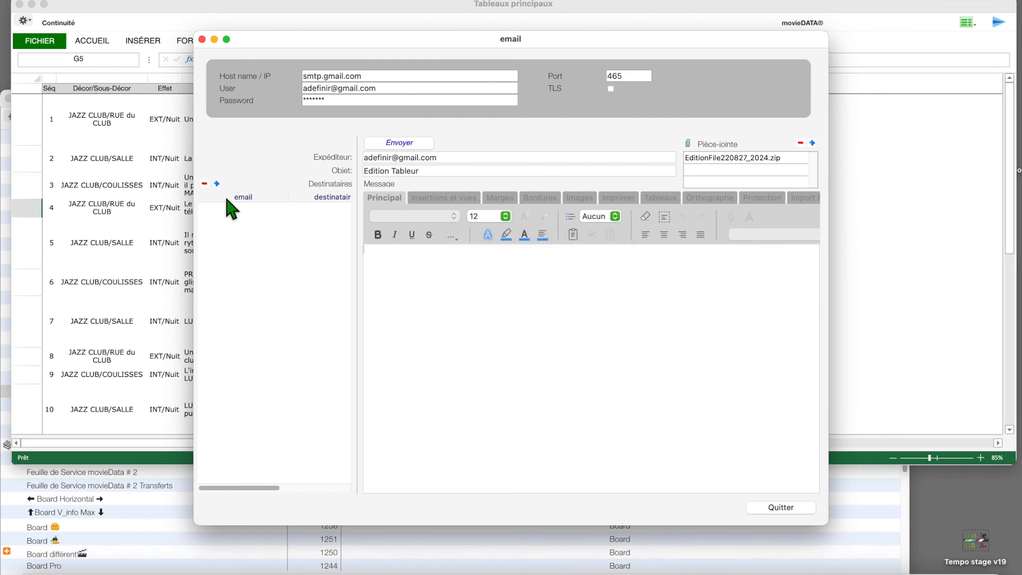
Add an empty recipient line to the email, place the cursor in the message body, and quit without sending.
click(217, 184)
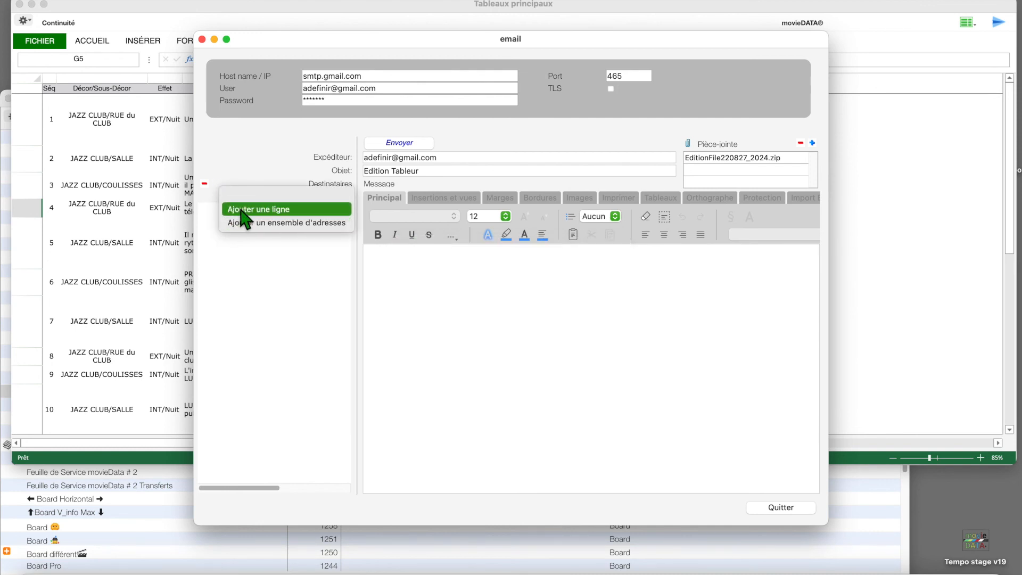
click(242, 210)
click(234, 209)
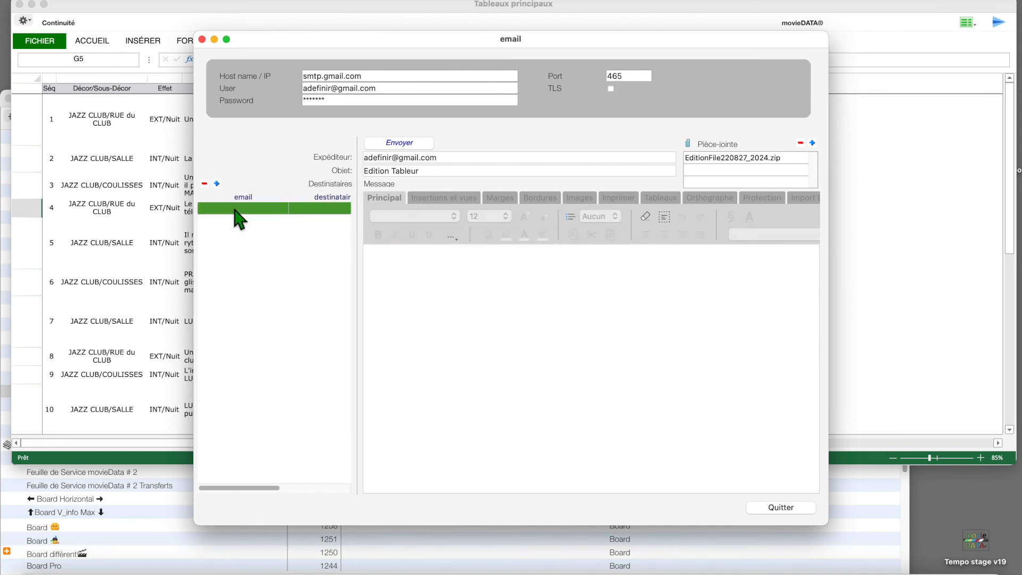
click(235, 209)
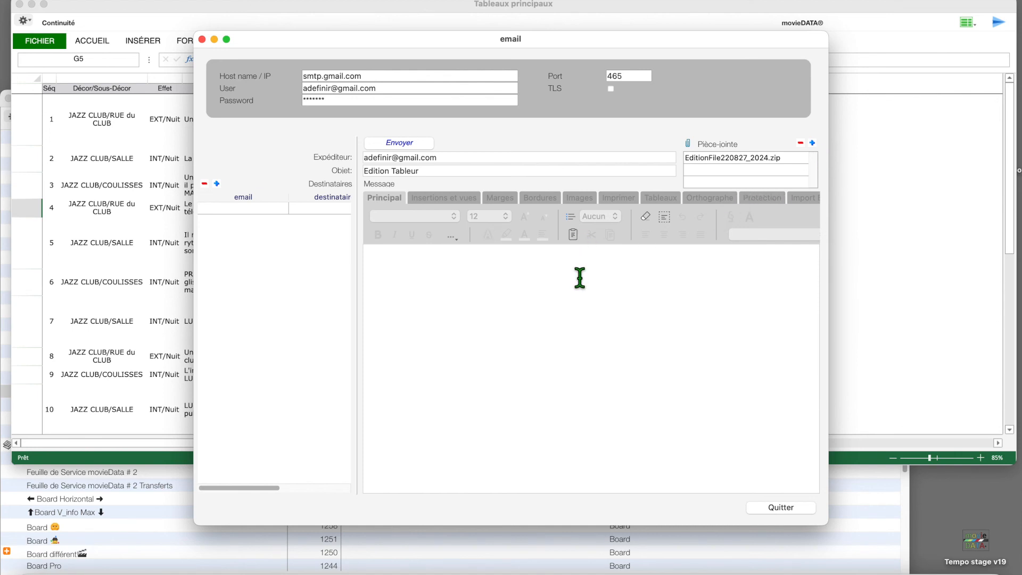
click(567, 282)
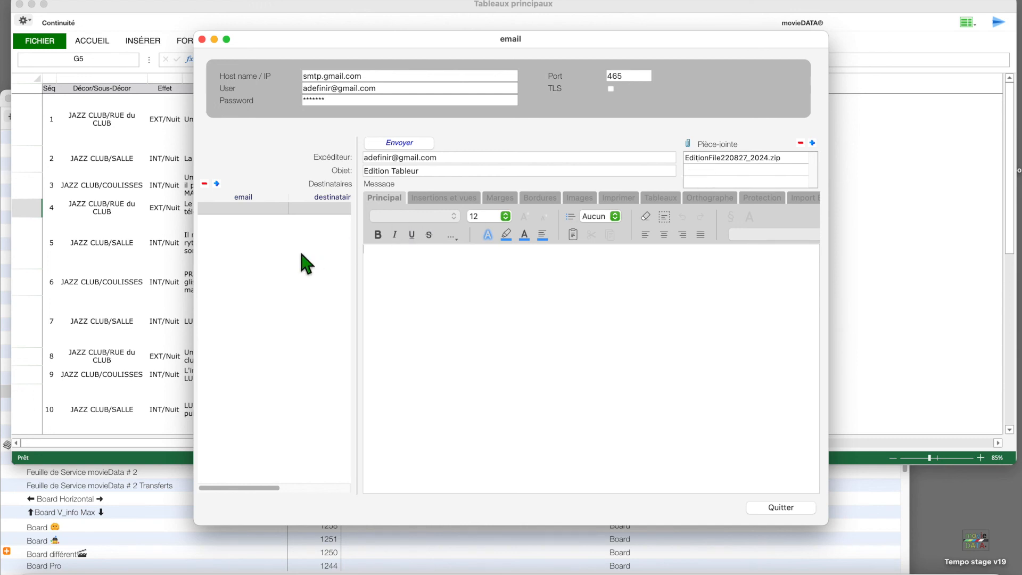
click(780, 508)
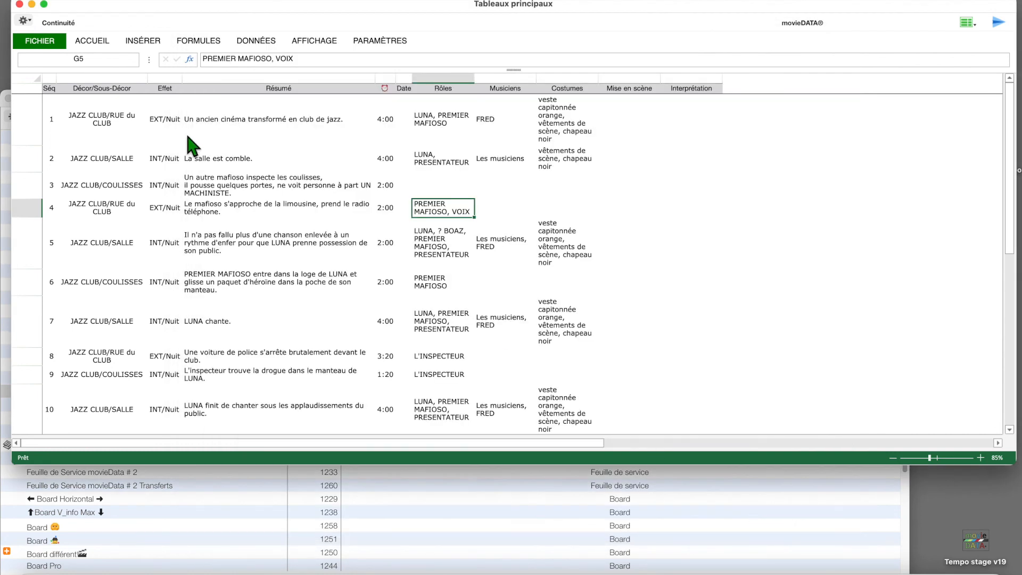
Close the continuity and move the Dépouillement window fully into view.
click(19, 4)
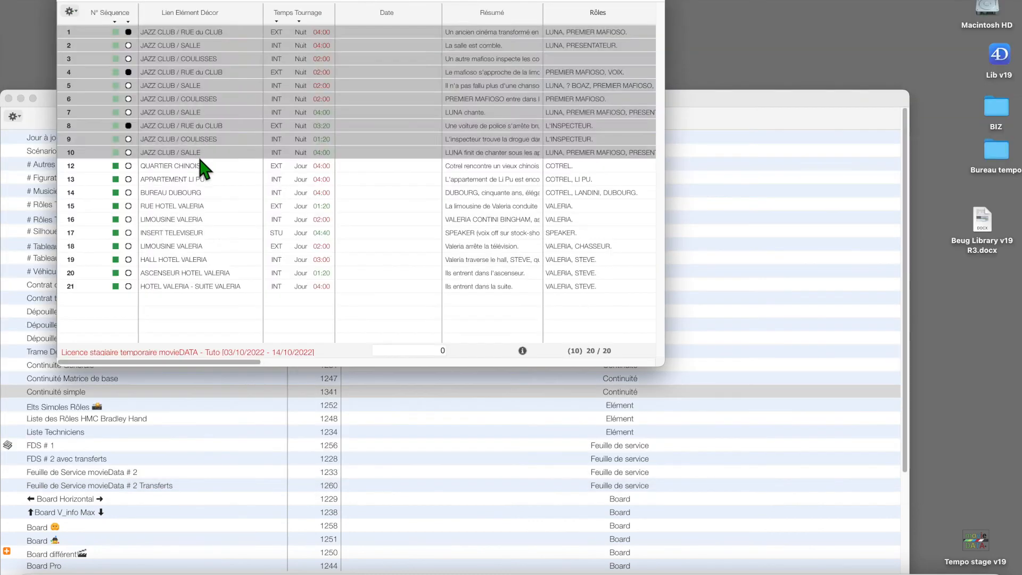
drag(150, 1, 160, 37)
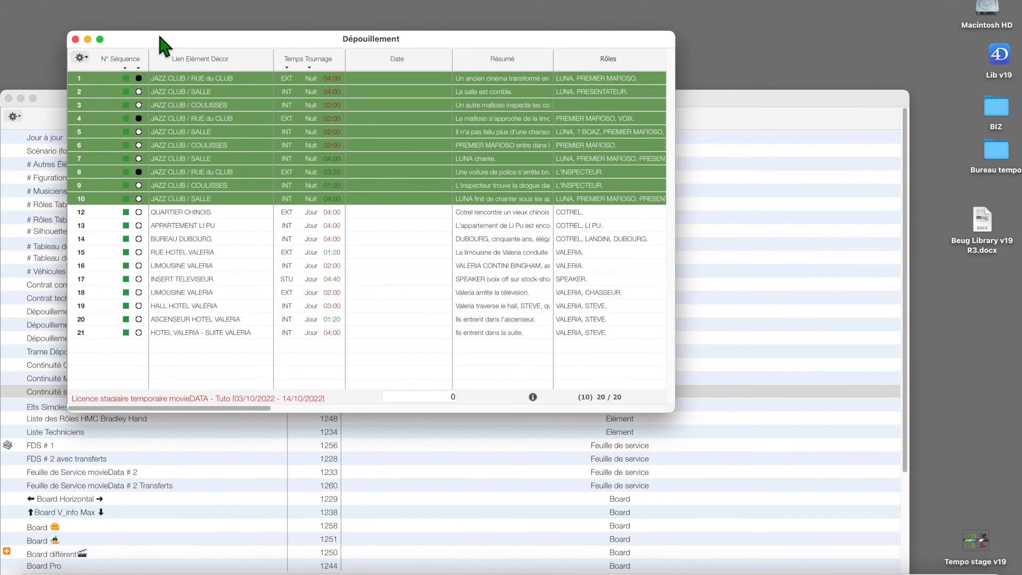